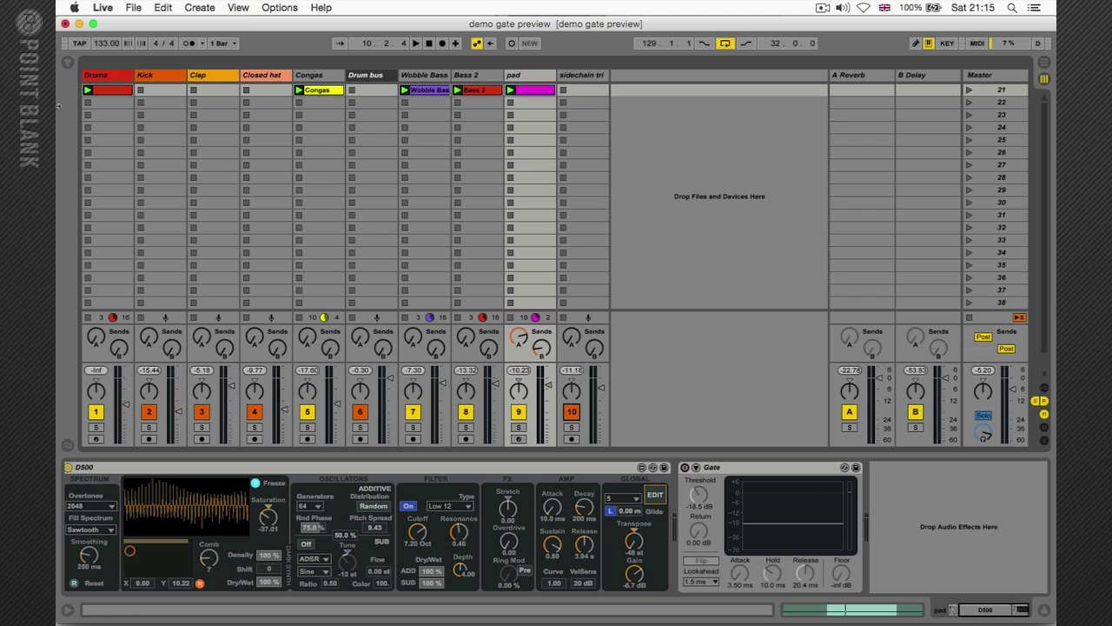
# Step: Preview the VEC1 Loops BB140 032 loop, then the 033 loop, from the browser
pyautogui.click(67, 61)
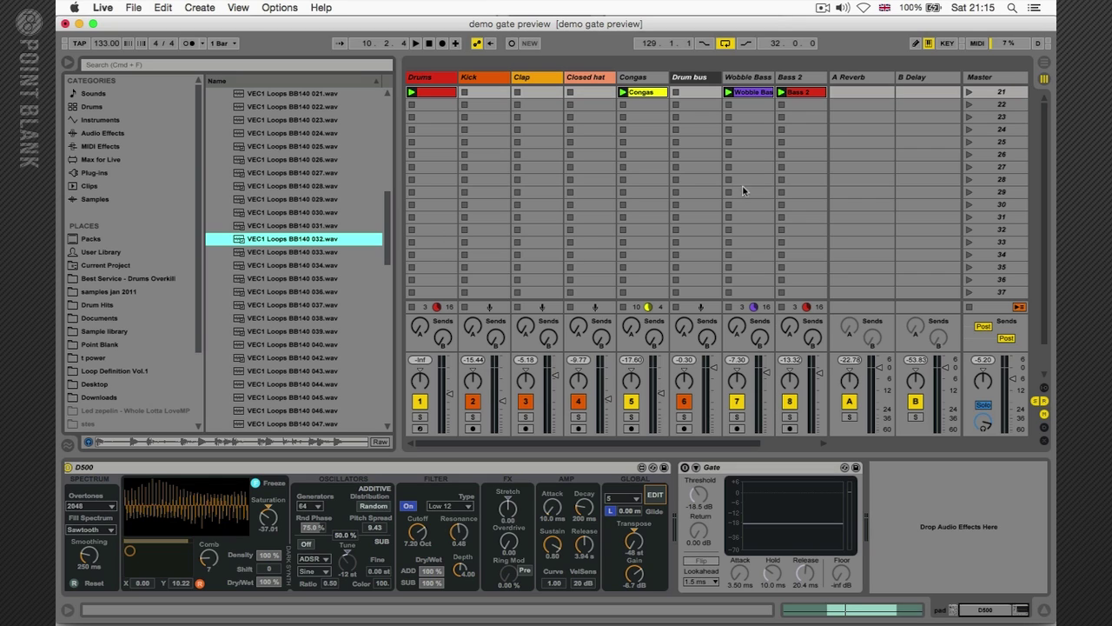
pyautogui.hscroll(2, 743, 189)
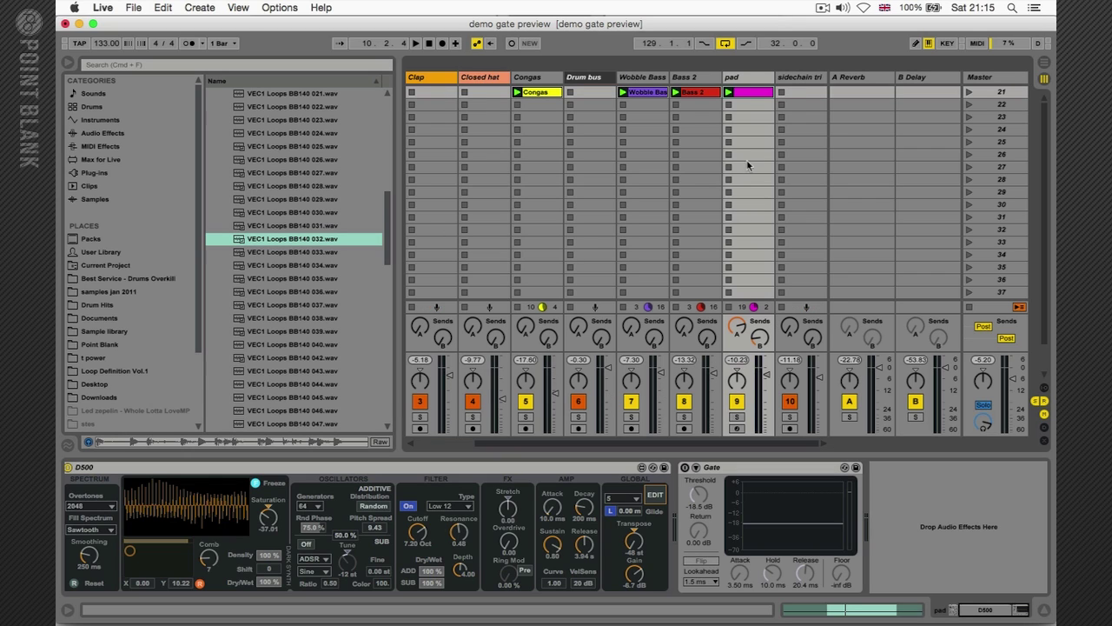
pyautogui.click(281, 239)
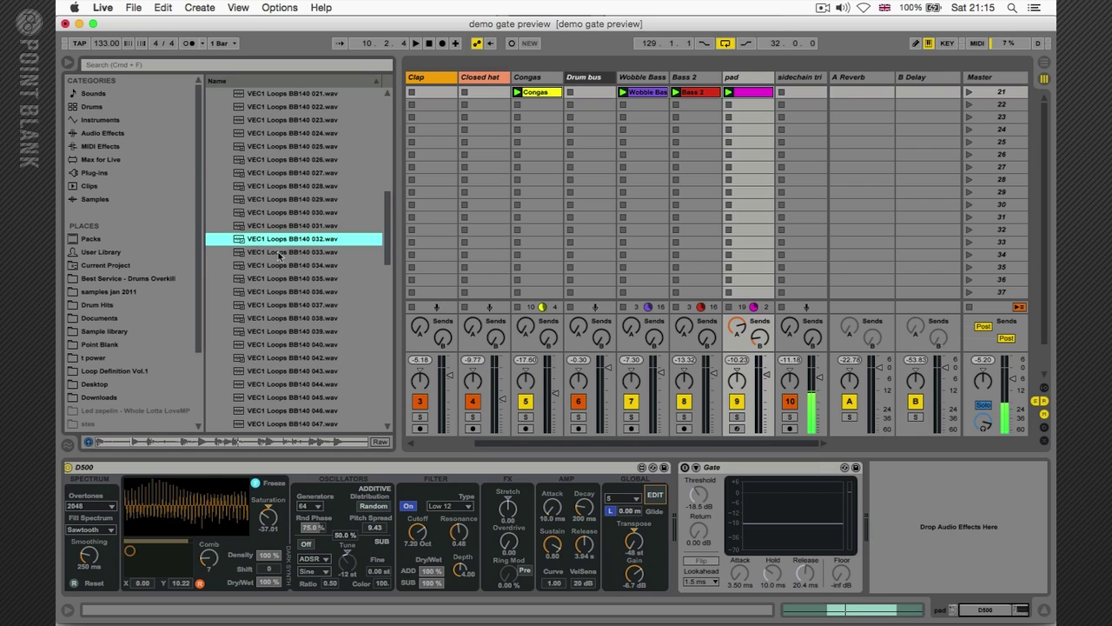
pyautogui.click(279, 253)
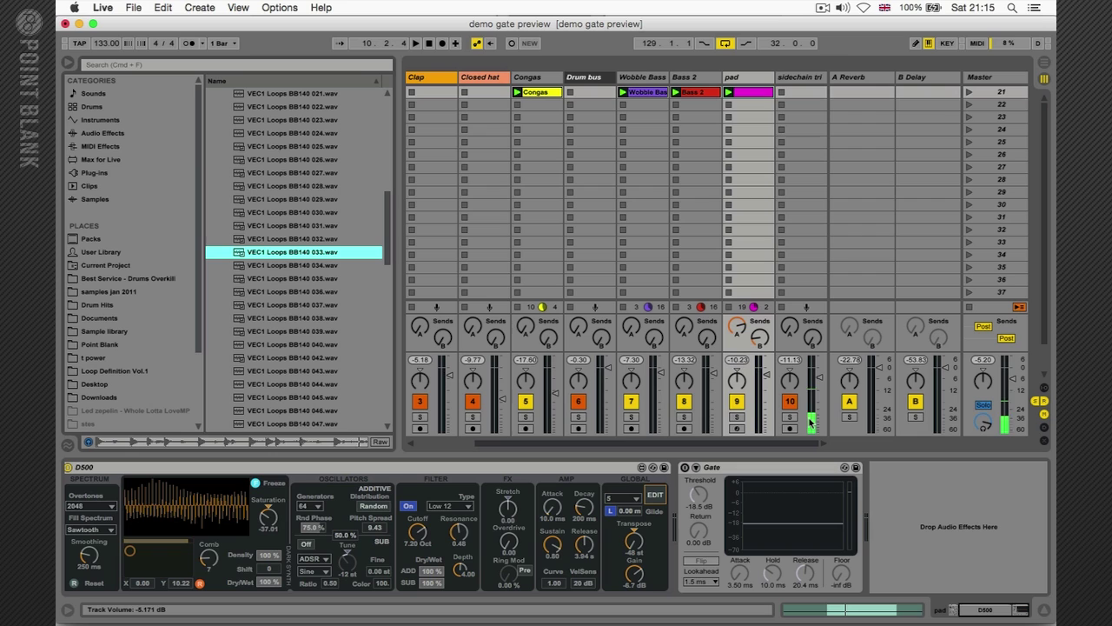
# Step: Solo the pad track, start playback, and switch on its Gate with sidechain settings shown
pyautogui.click(67, 61)
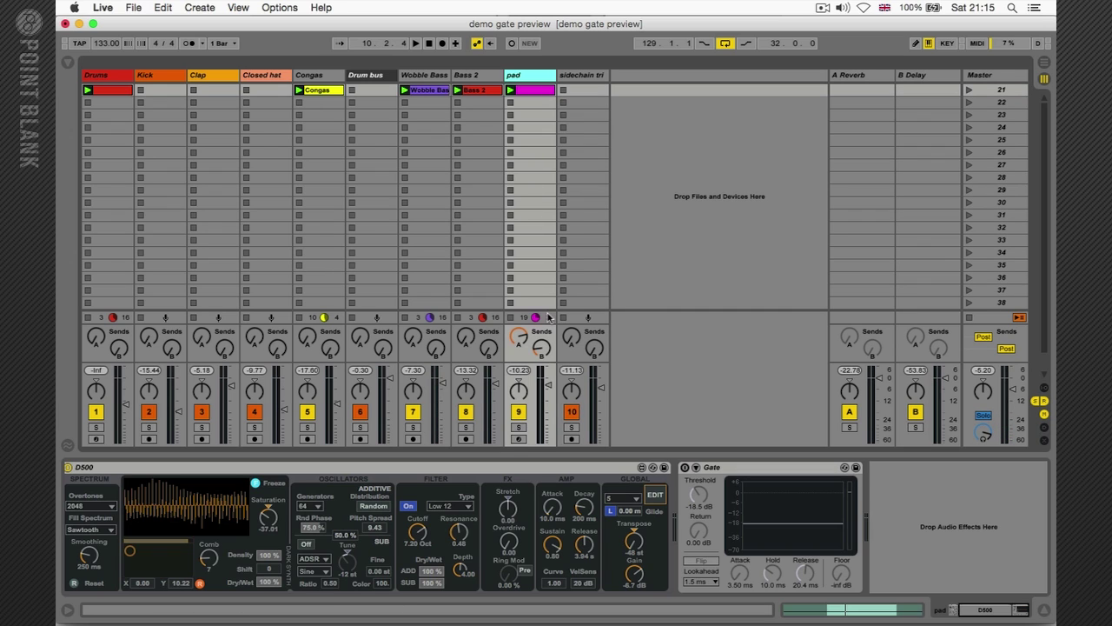
pyautogui.click(517, 426)
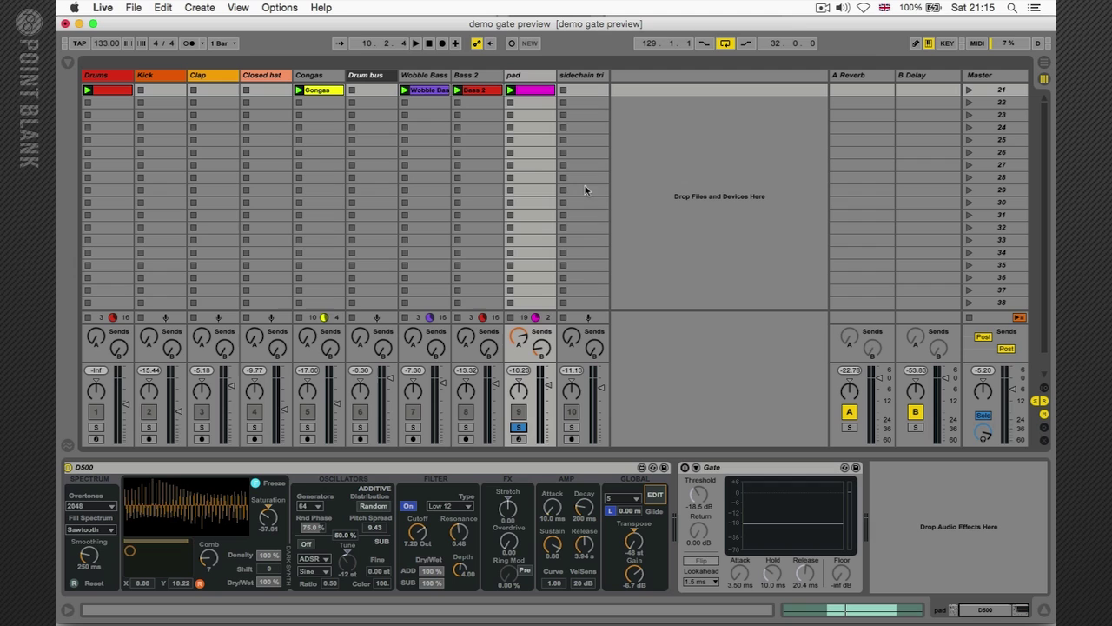
pyautogui.press('space')
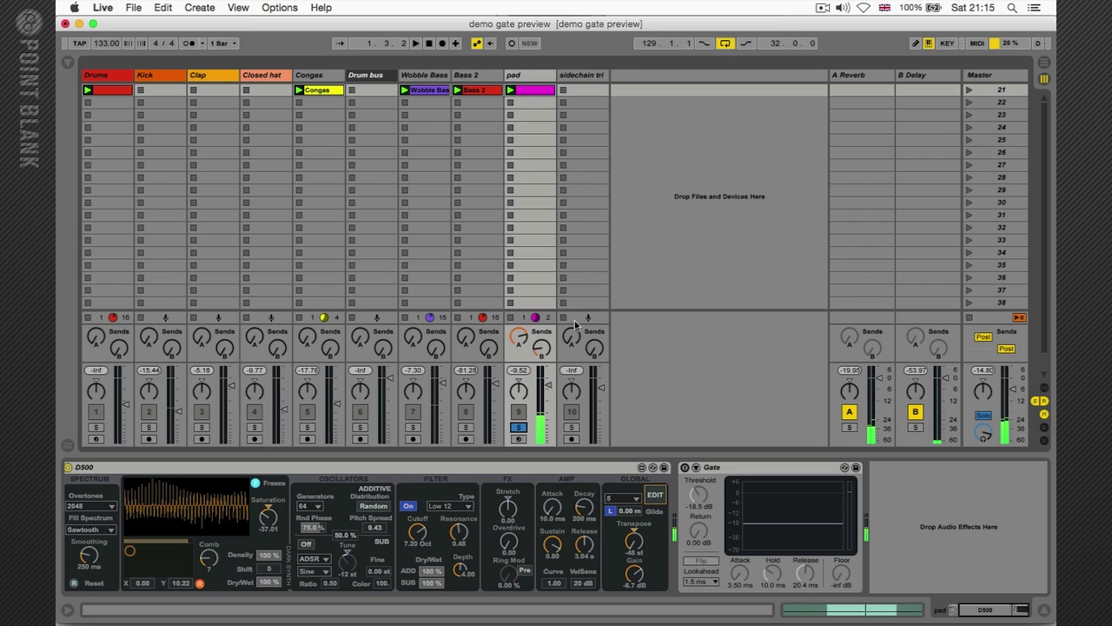
pyautogui.click(684, 468)
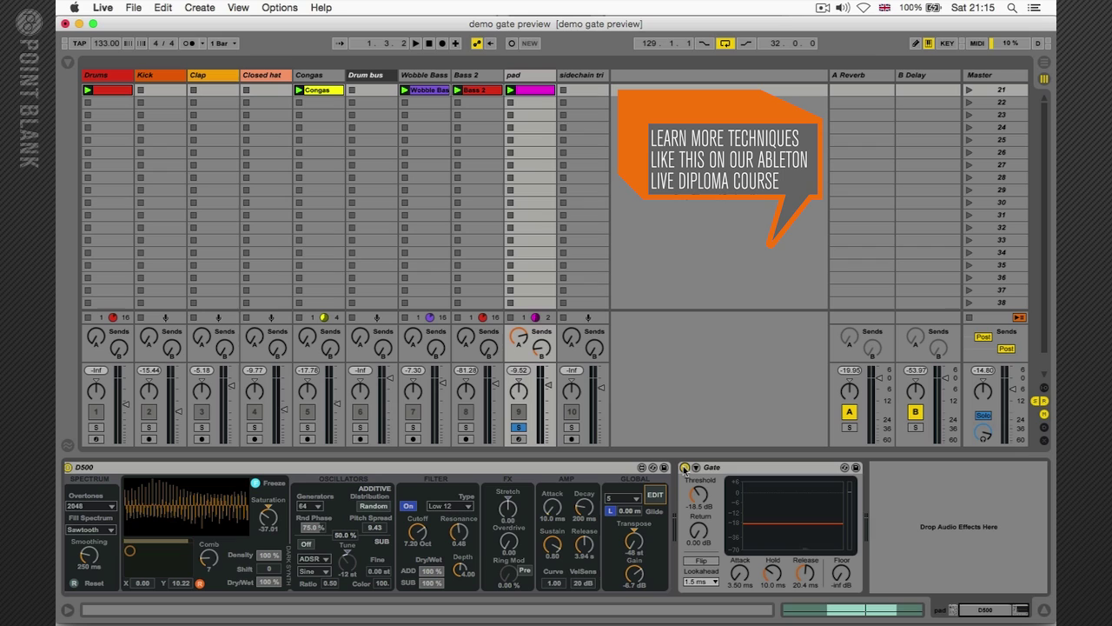
pyautogui.click(695, 468)
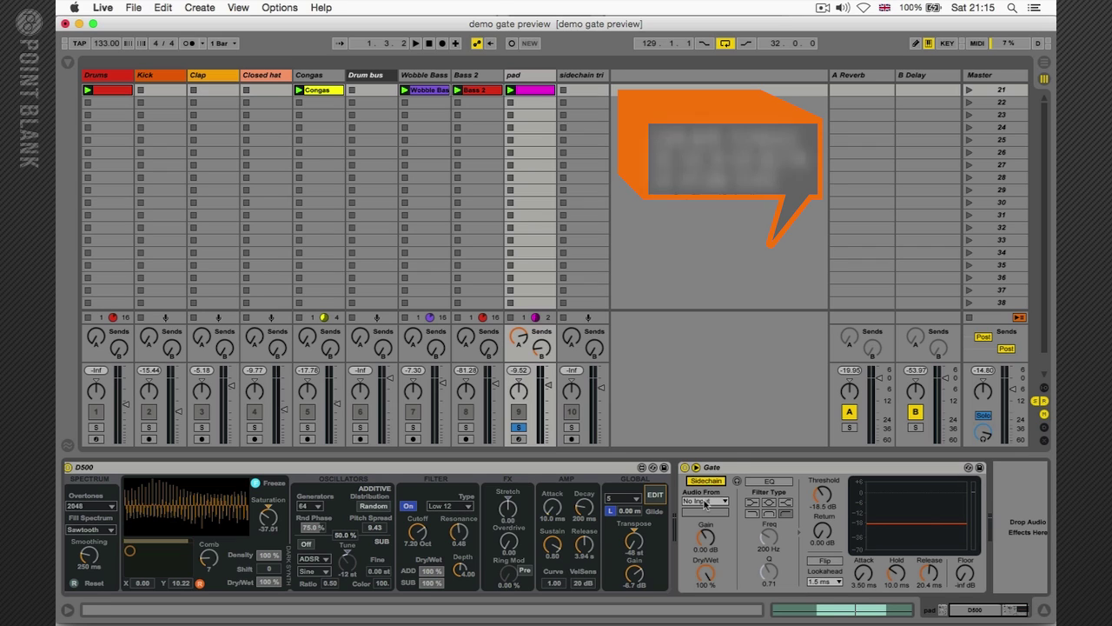
# Step: Key the pad's Gate from the Congas track, solo Congas and start playback
pyautogui.click(704, 502)
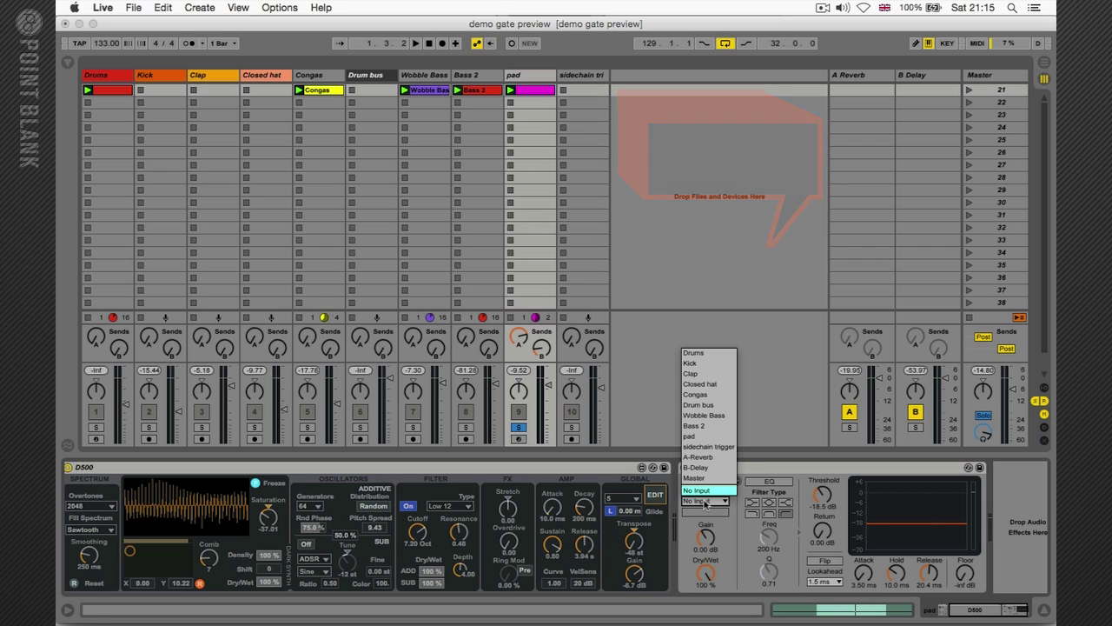
pyautogui.click(697, 395)
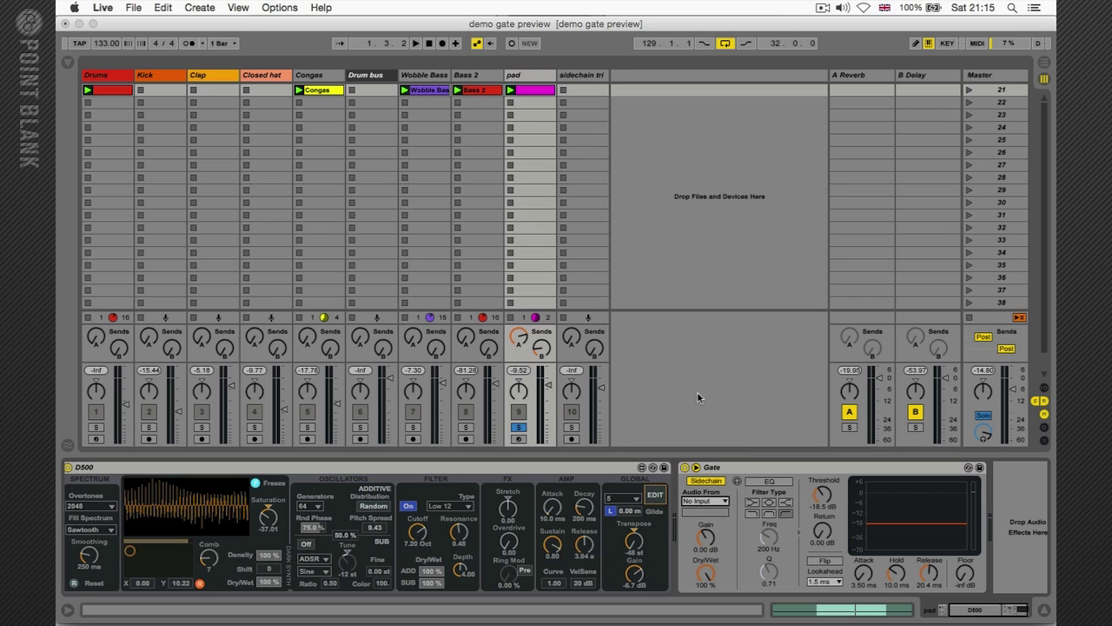
pyautogui.click(306, 427)
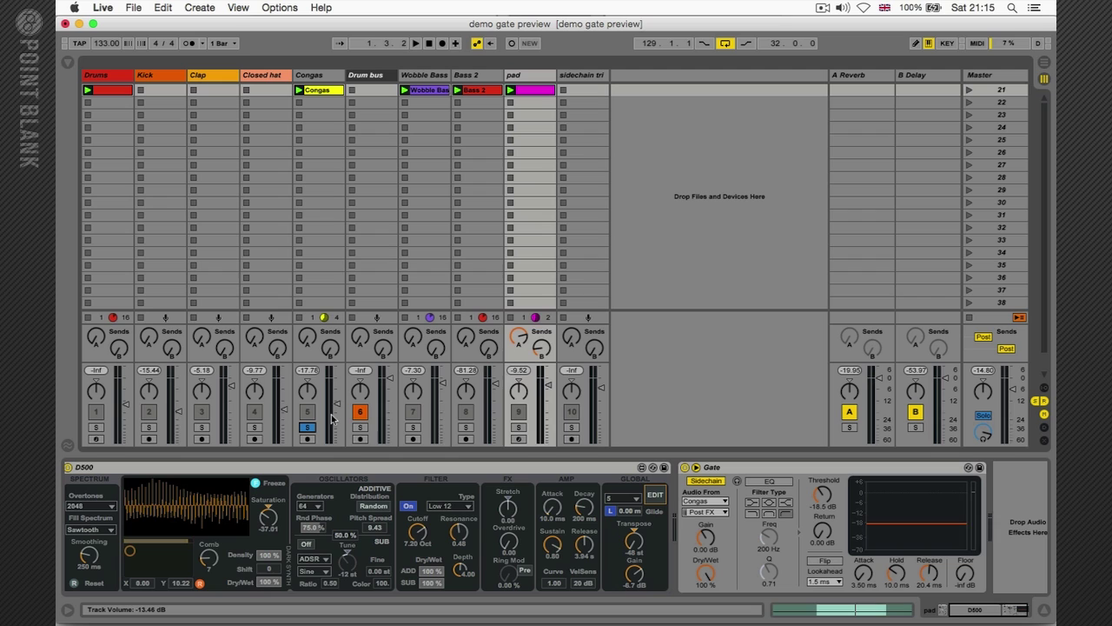
pyautogui.press('space')
# Step: Audition the pad soloed with Congas, then unsolo it and play everything again
pyautogui.keyDown('super'); pyautogui.click(518, 426); pyautogui.keyUp('super')
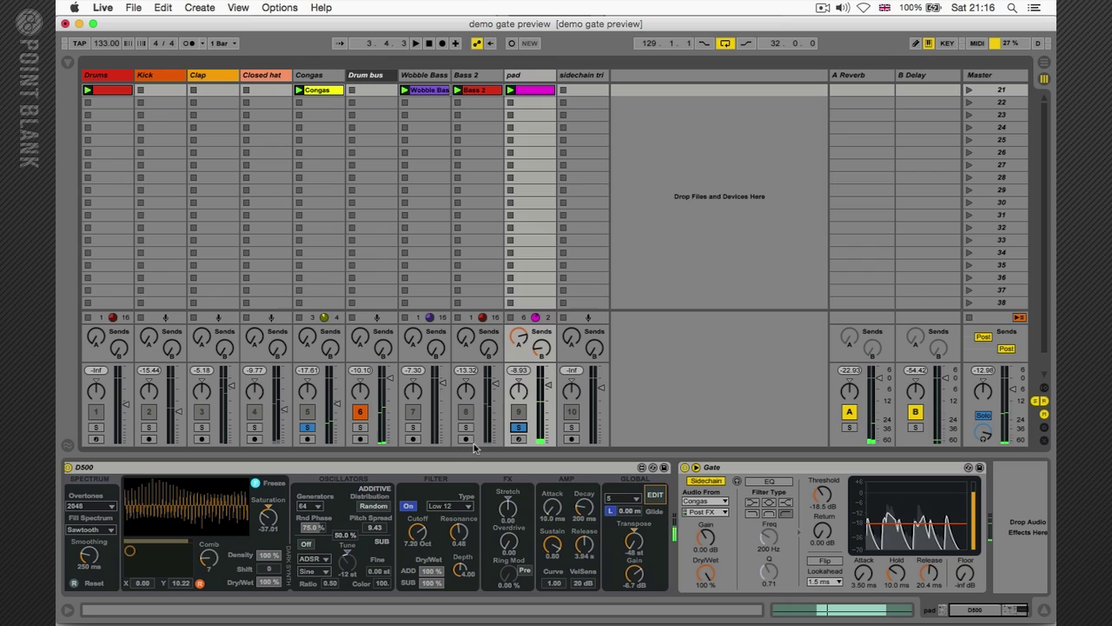
pyautogui.press('space')
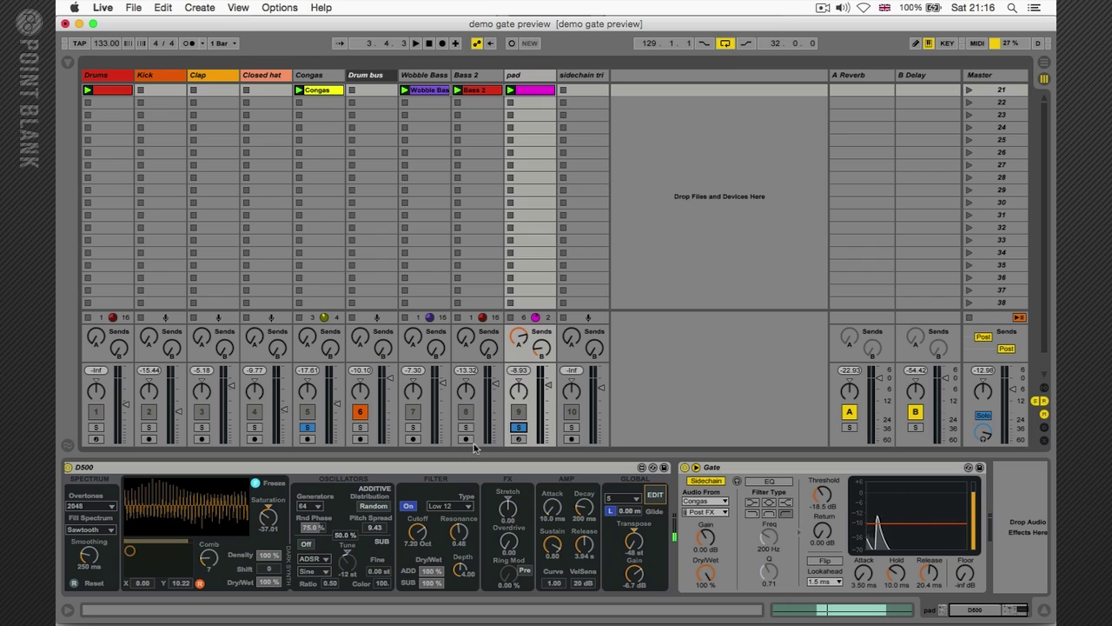
pyautogui.click(519, 427)
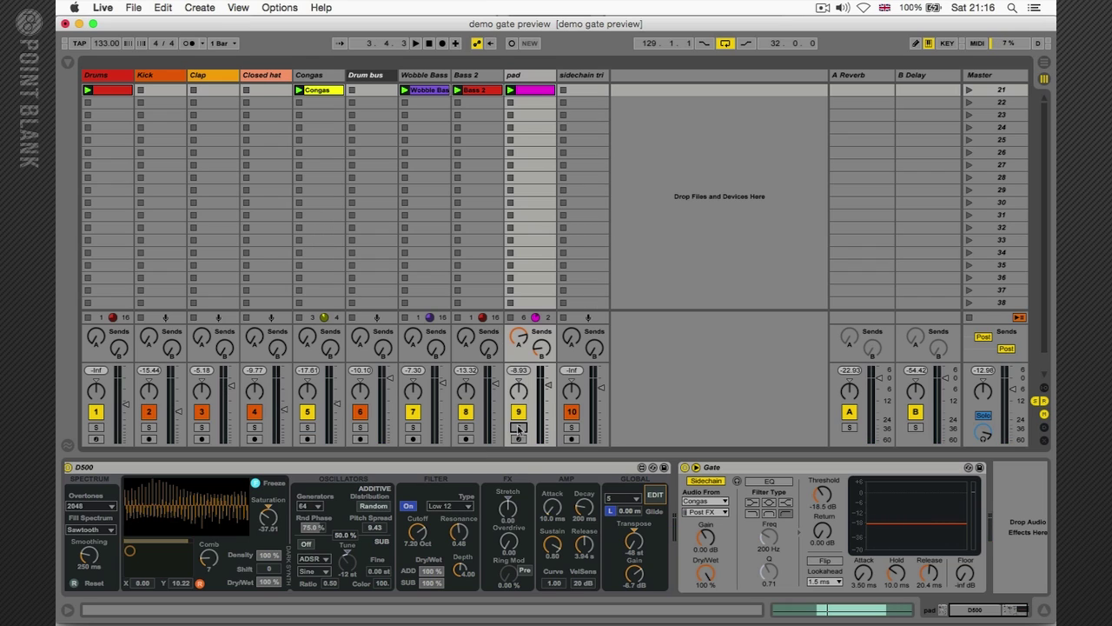
pyautogui.press('space')
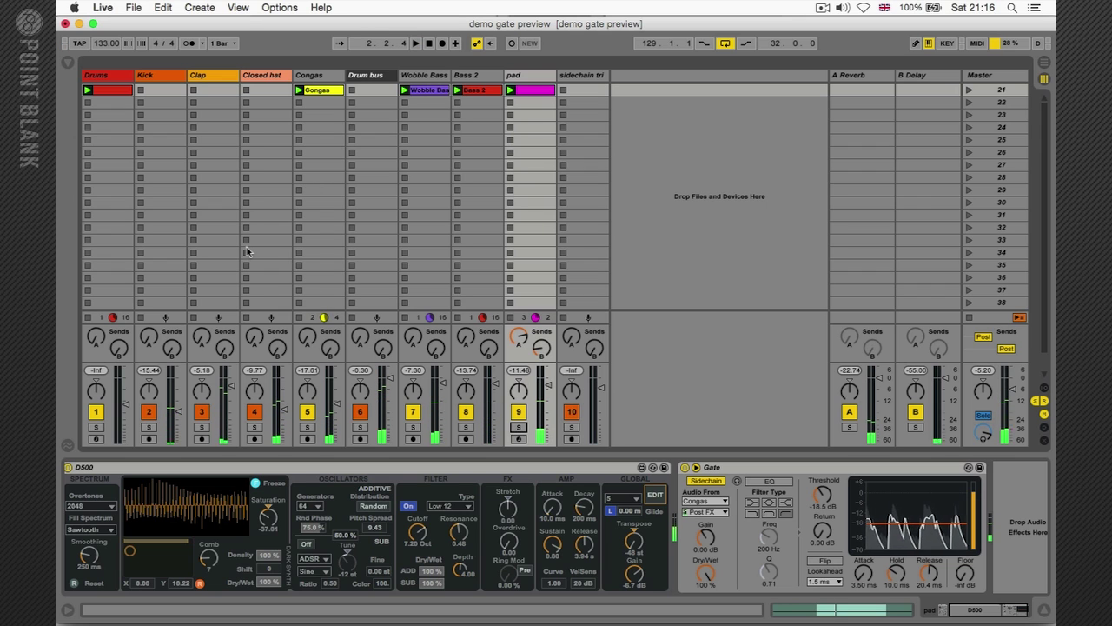
# Step: Load VEC1 Loops BB140 027.wav onto a new 11 Audio track
pyautogui.click(68, 63)
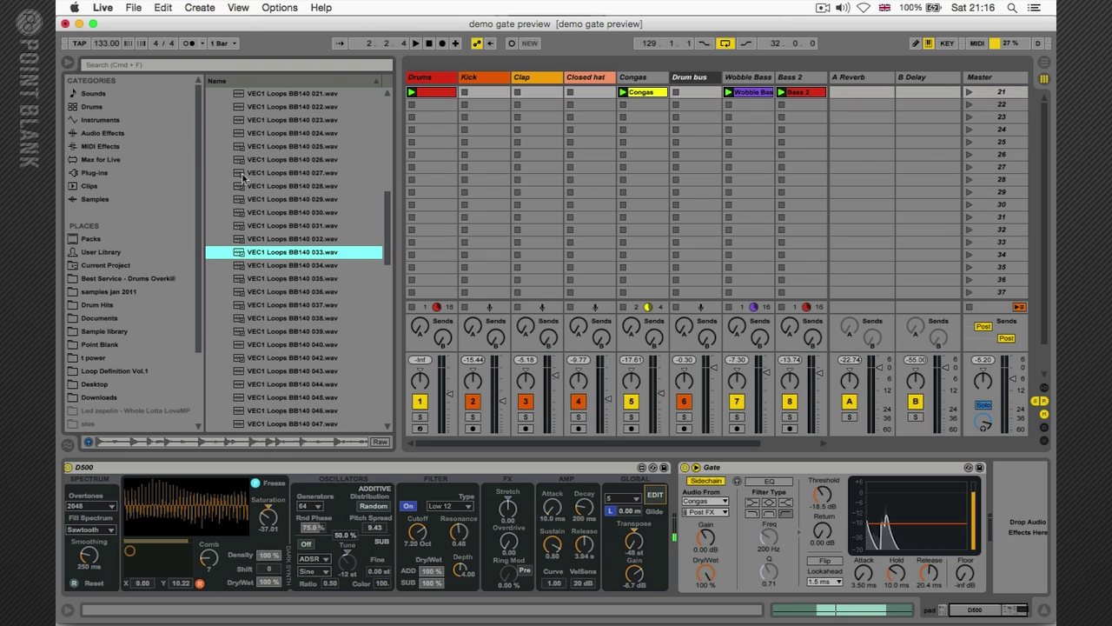
pyautogui.click(248, 173)
pyautogui.doubleClick(248, 173)
pyautogui.click(70, 65)
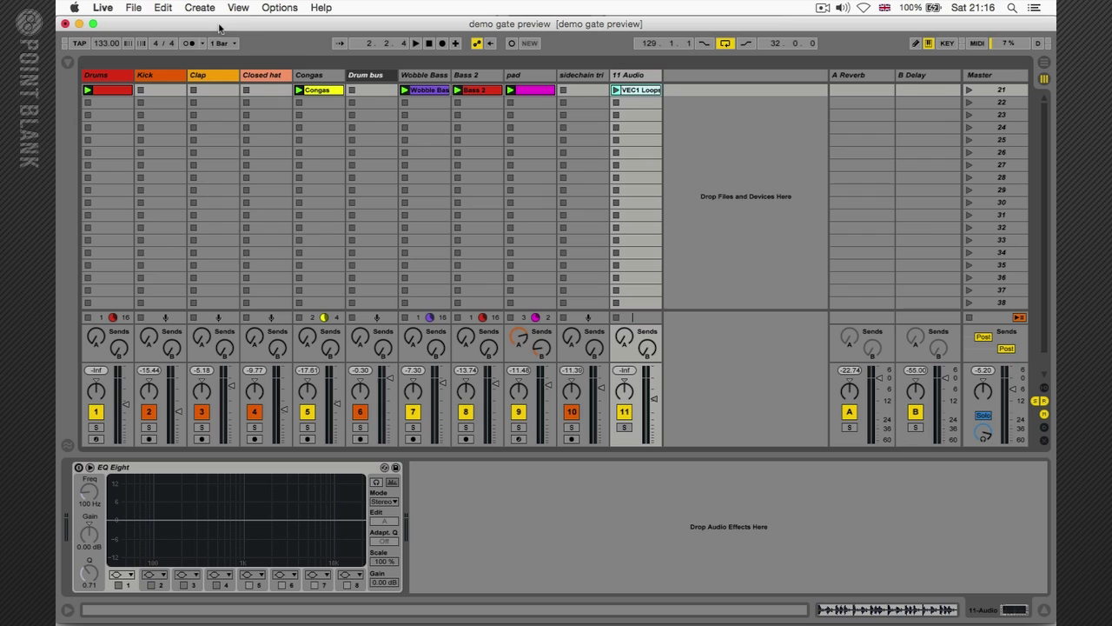
# Step: Audition the new loop clip soloed, then unsolo, stop, and select the pad track
pyautogui.click(624, 427)
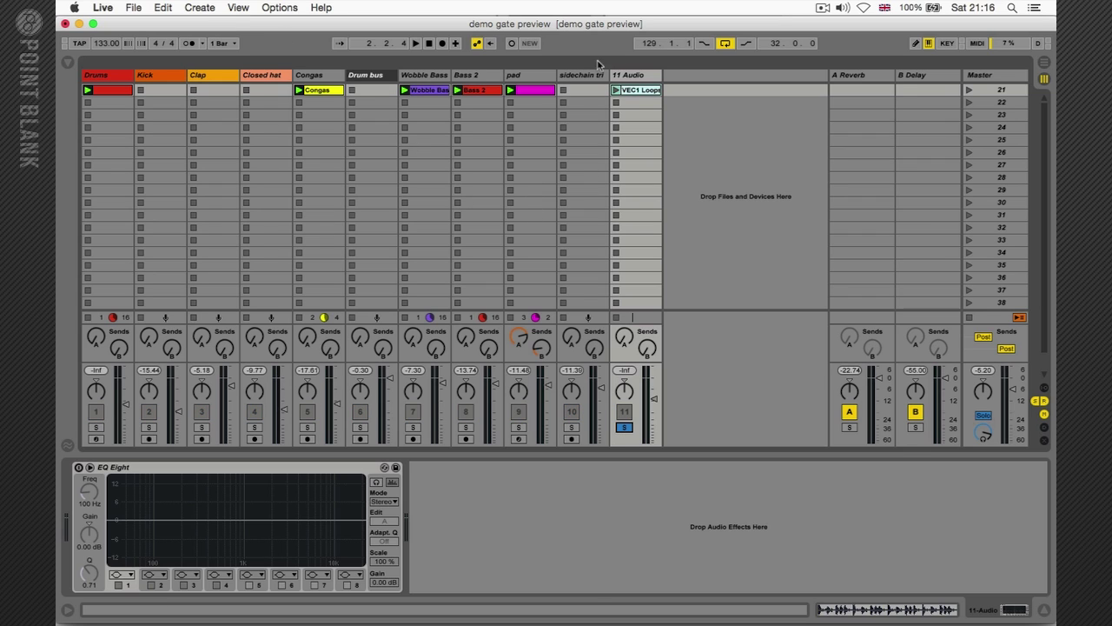
pyautogui.click(616, 89)
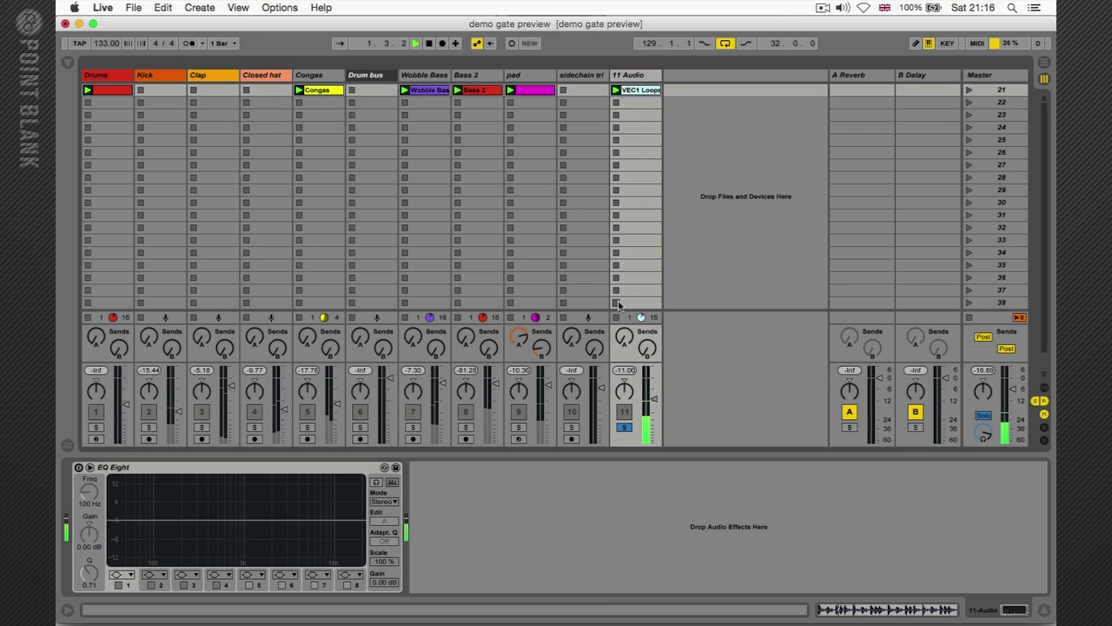
pyautogui.click(624, 427)
pyautogui.press('space')
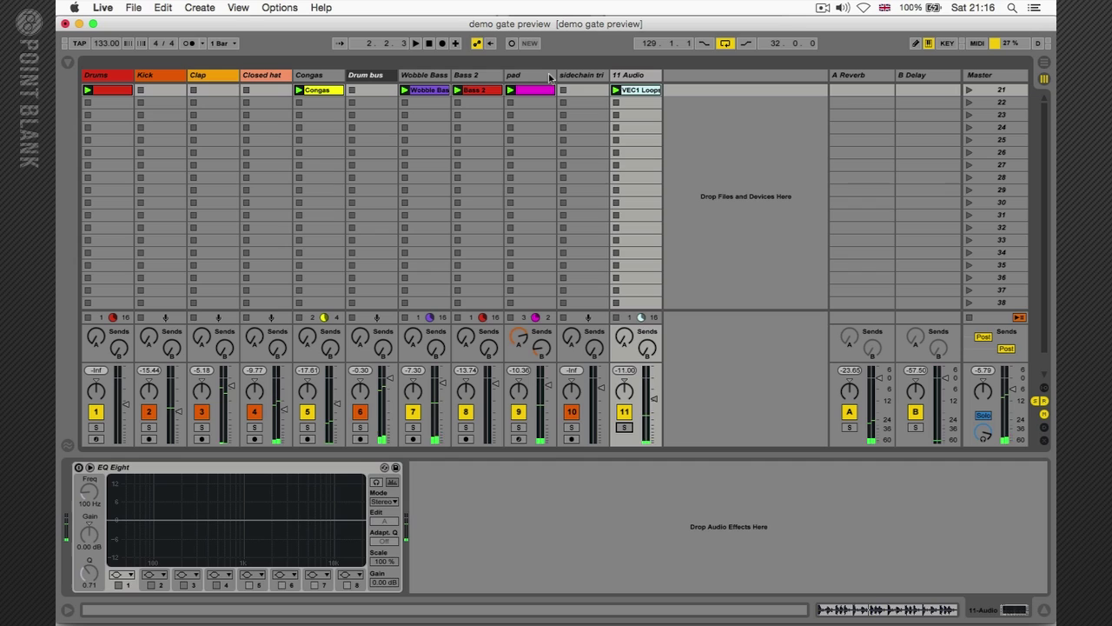
pyautogui.click(532, 76)
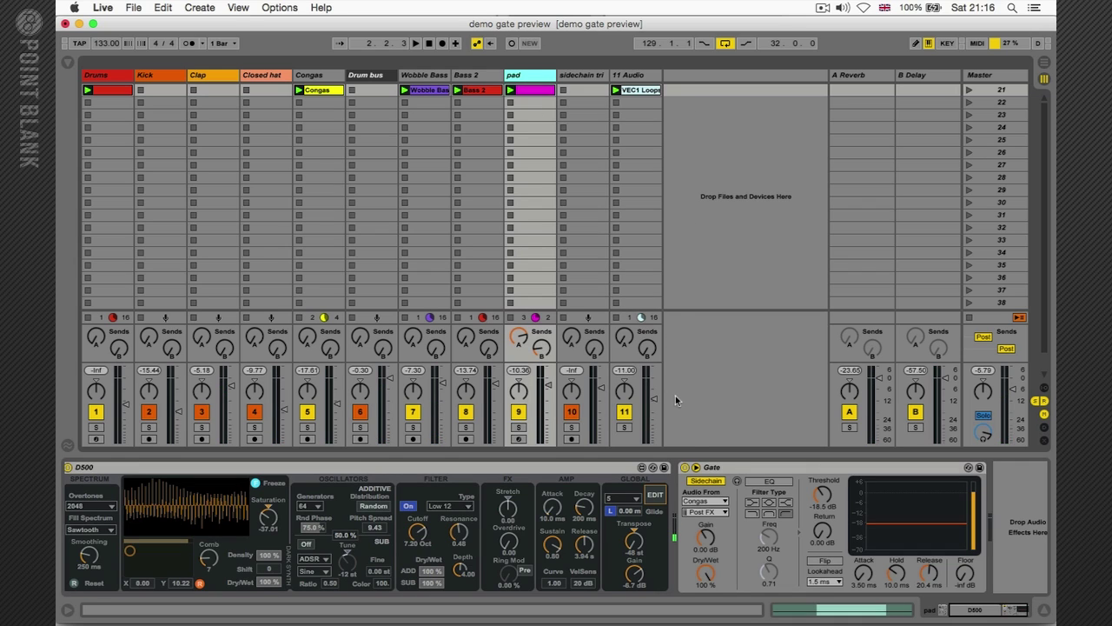
# Step: Key the pad's Gate from 11-Audio, mute that track, and play briefly to check
pyautogui.click(705, 501)
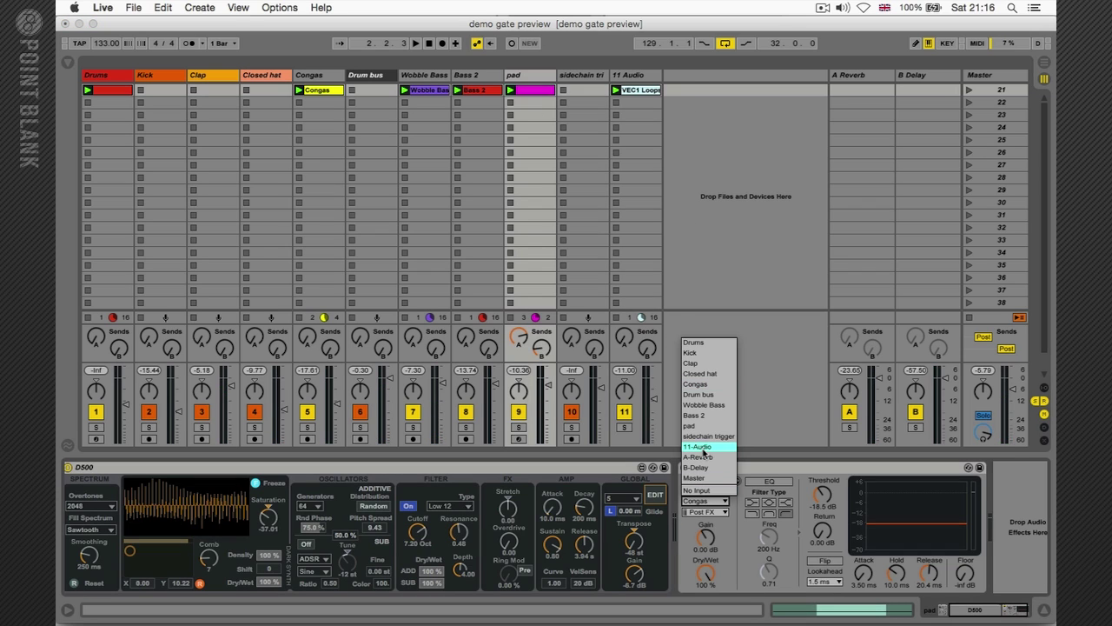
pyautogui.click(699, 447)
pyautogui.click(624, 414)
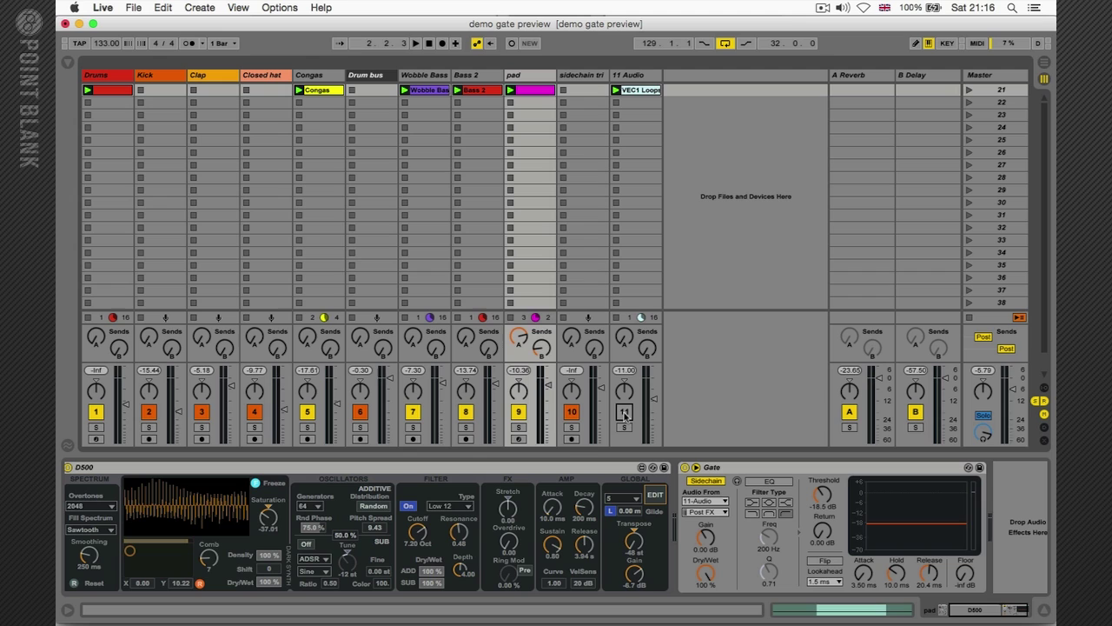
pyautogui.press('space')
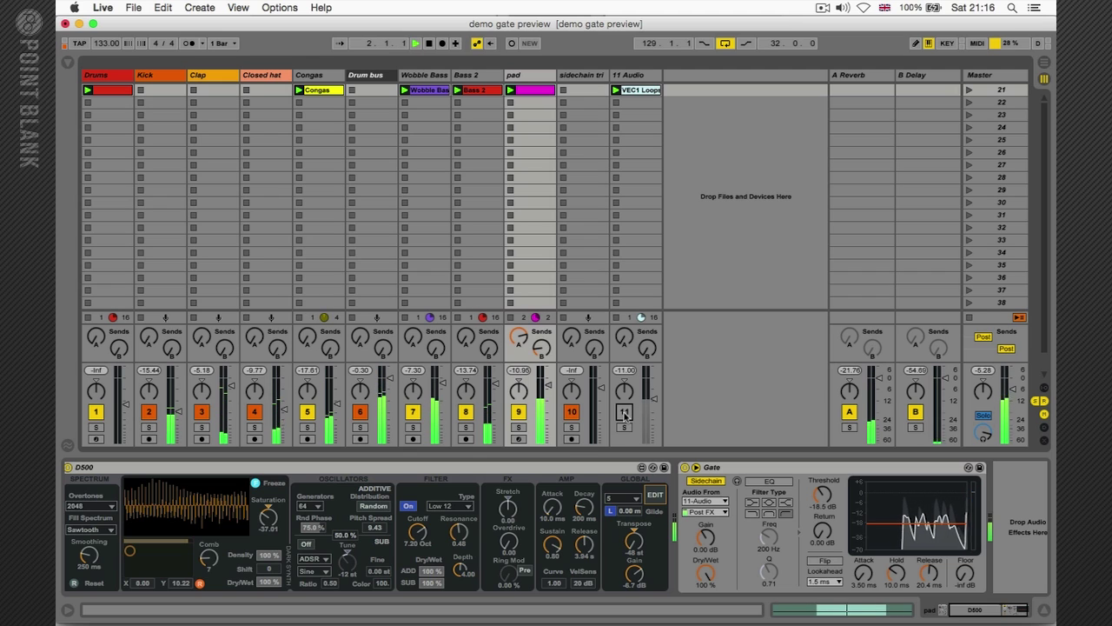
pyautogui.press('space')
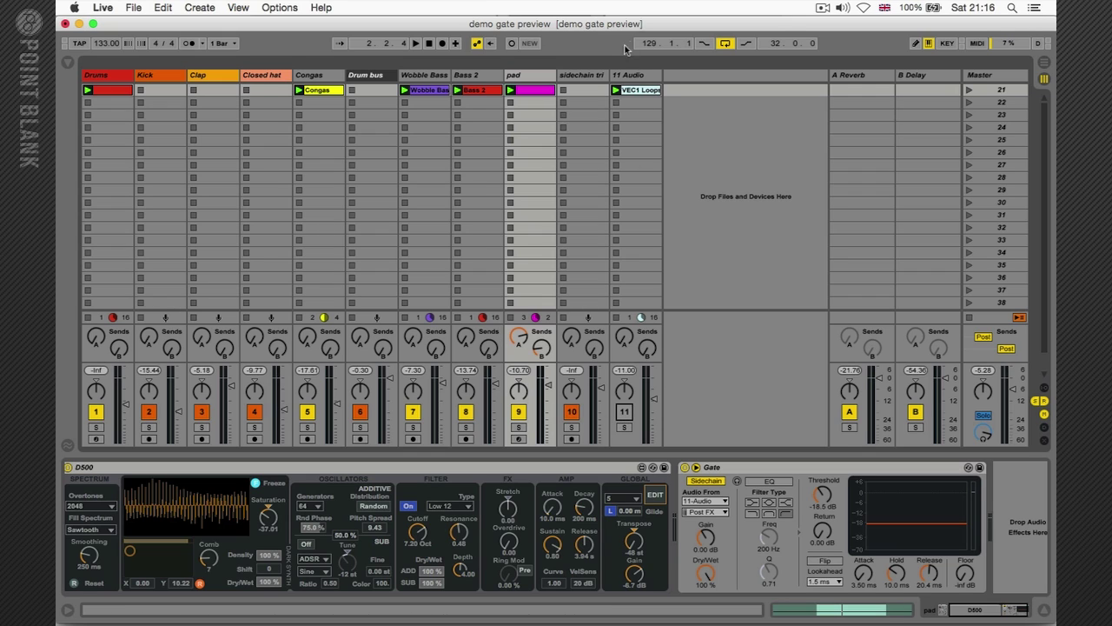
# Step: Delete the 11 Audio track and set the pad Gate's sidechain source to 'sidechain trigger'
pyautogui.click(627, 76)
pyautogui.press('Delete')
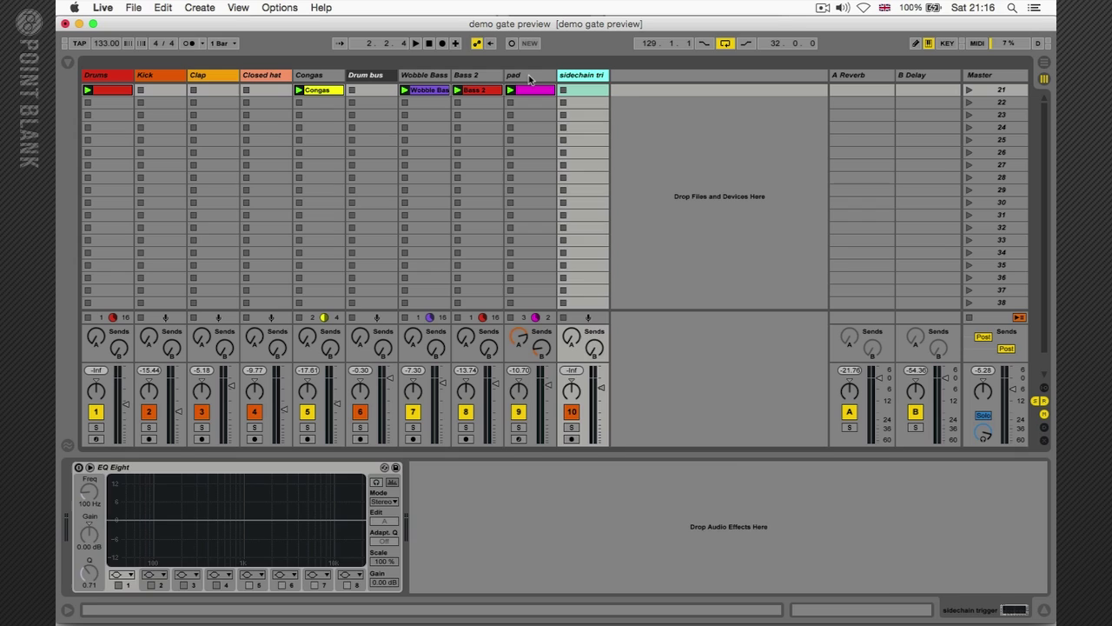
pyautogui.click(528, 78)
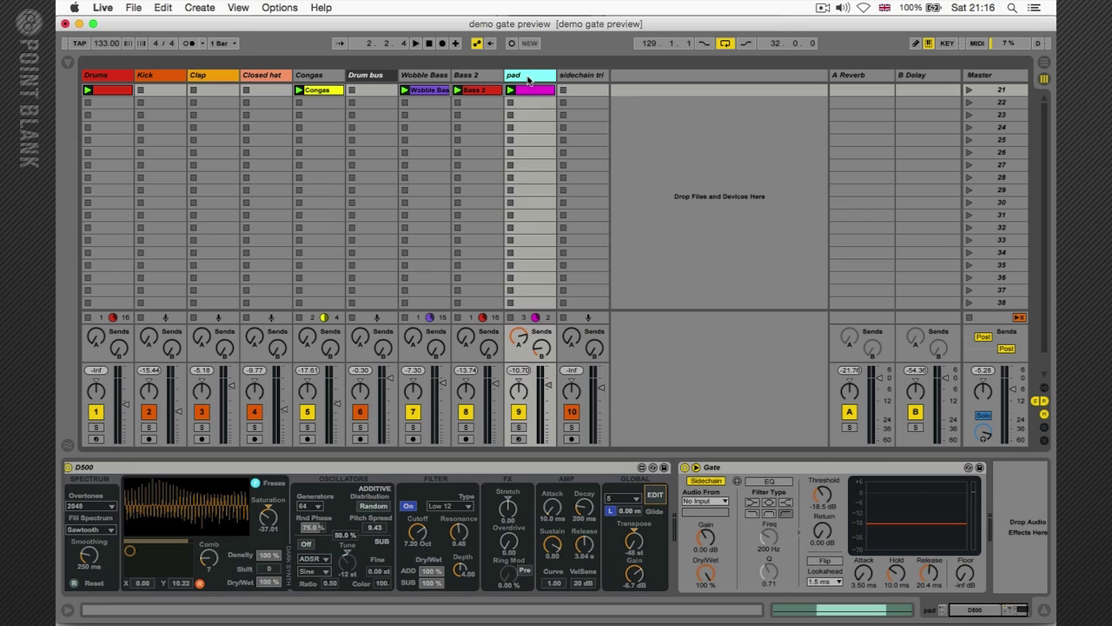
pyautogui.click(714, 503)
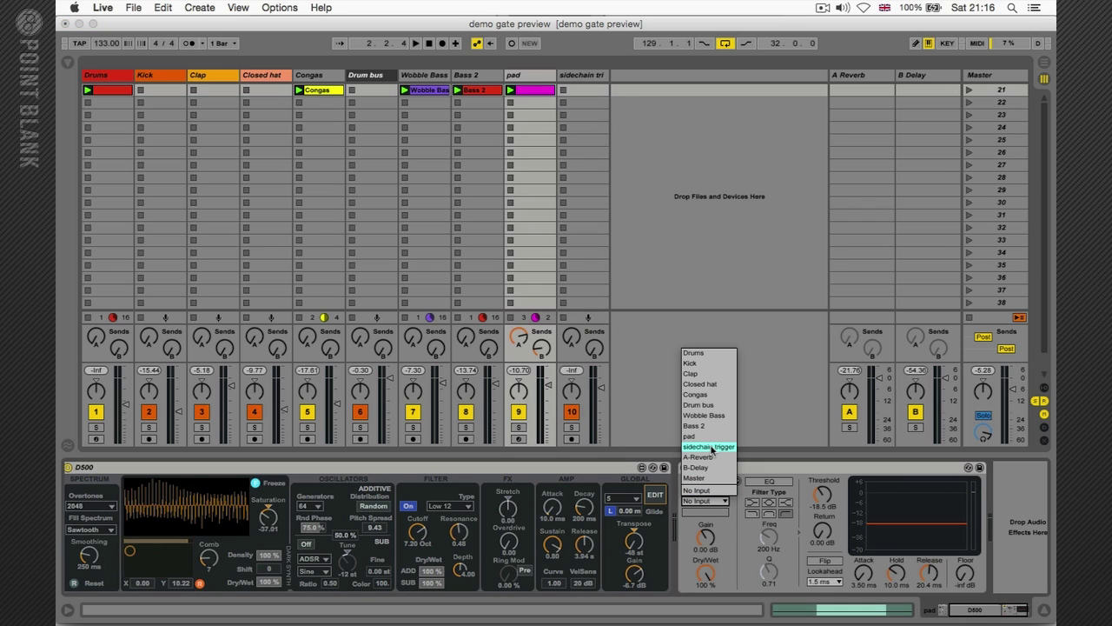
pyautogui.click(710, 447)
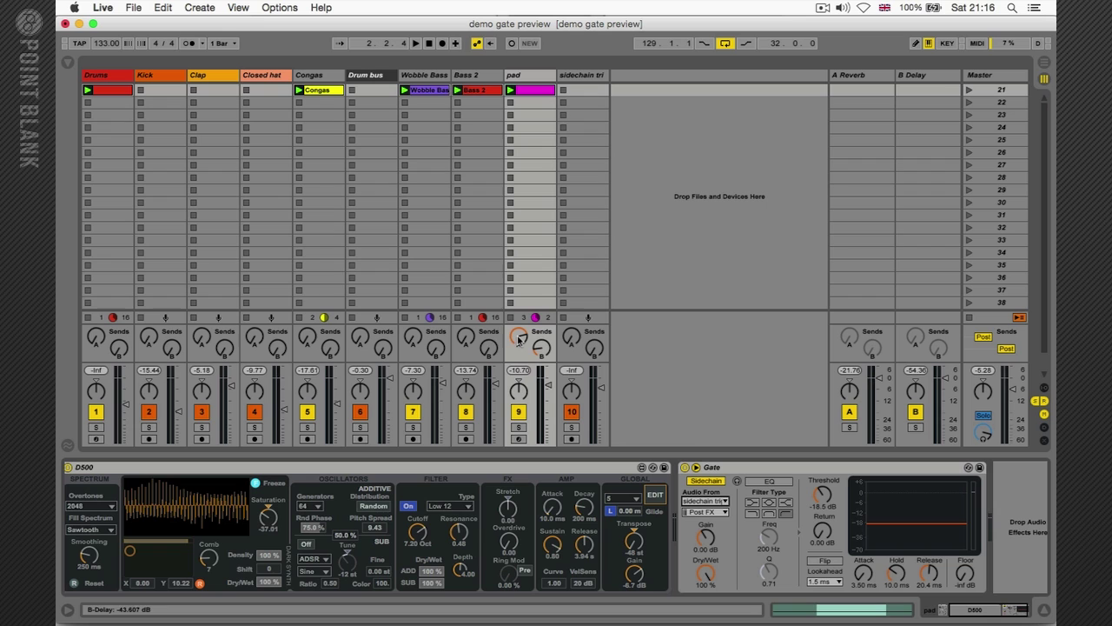
# Step: Play the set while previewing VEC1 Loops BB140 030, 031, 032 and 033 in the browser
pyautogui.press('super+alt+b')
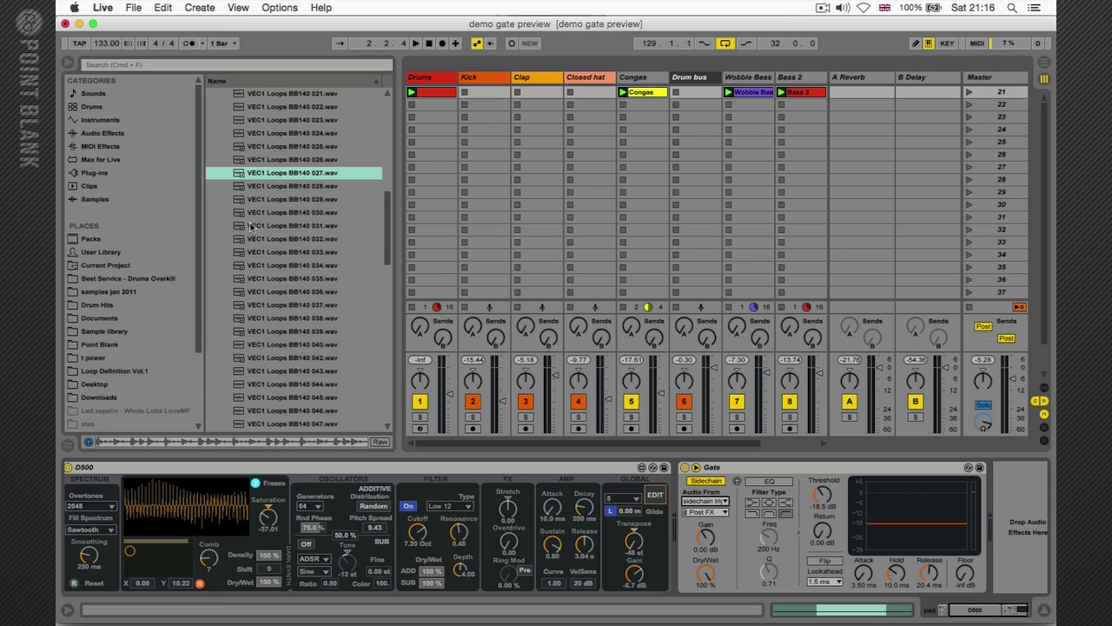
pyautogui.press('space')
pyautogui.click(261, 214)
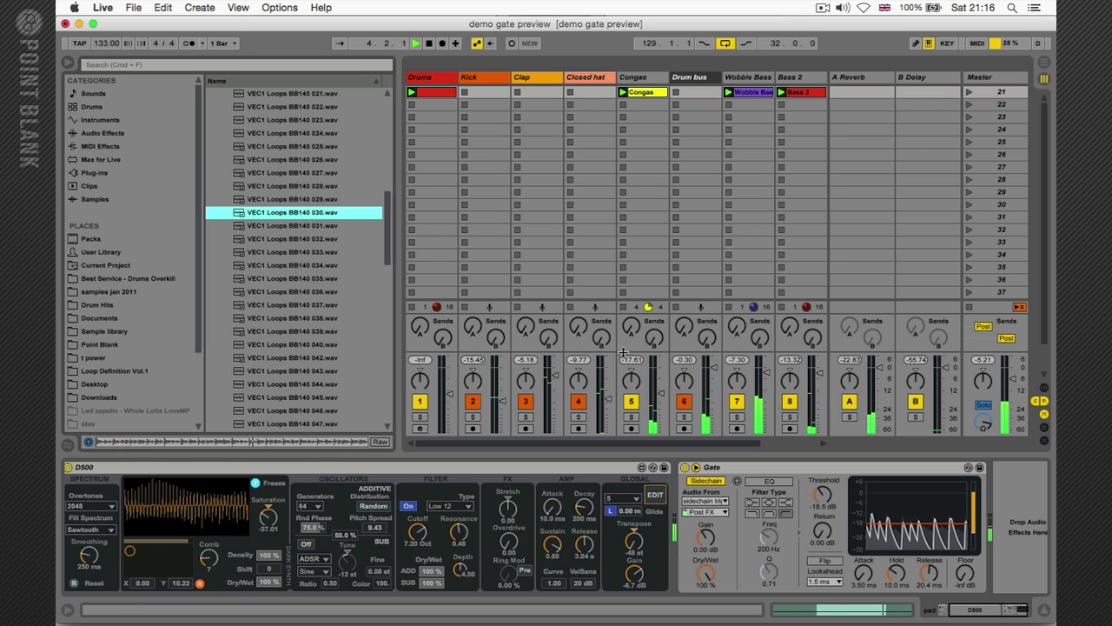
pyautogui.hscroll(2, 623, 352)
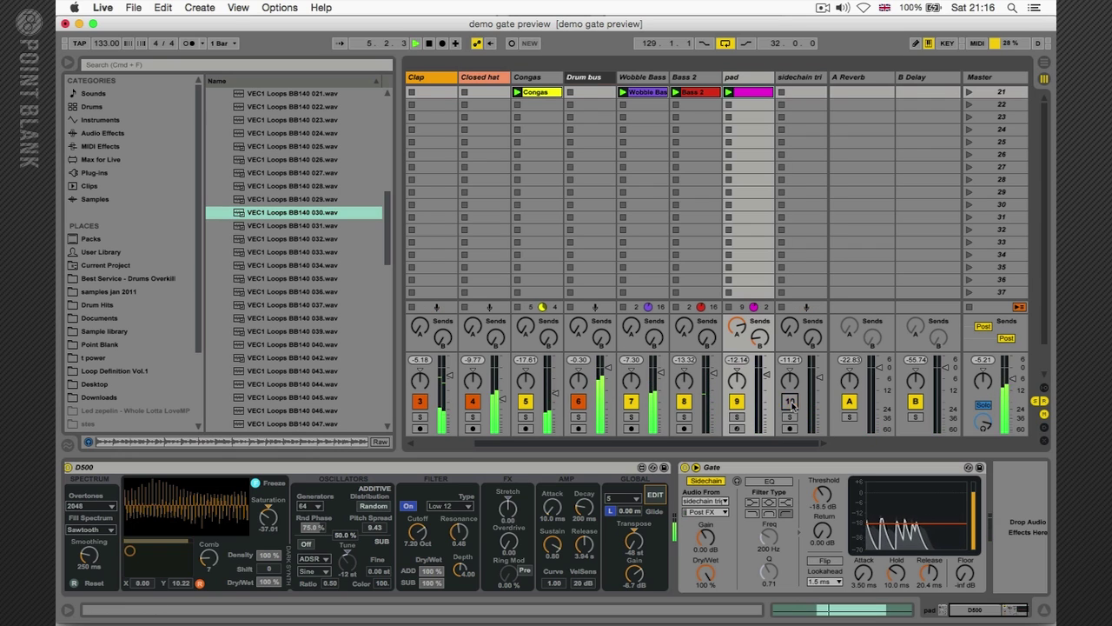
pyautogui.click(274, 226)
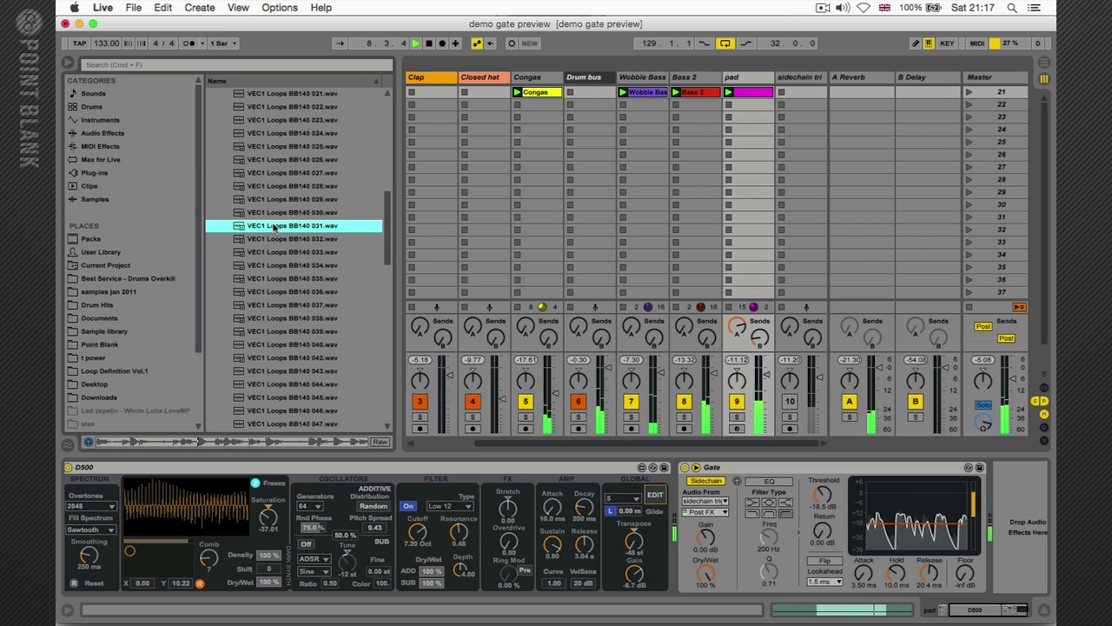
pyautogui.press('Down')
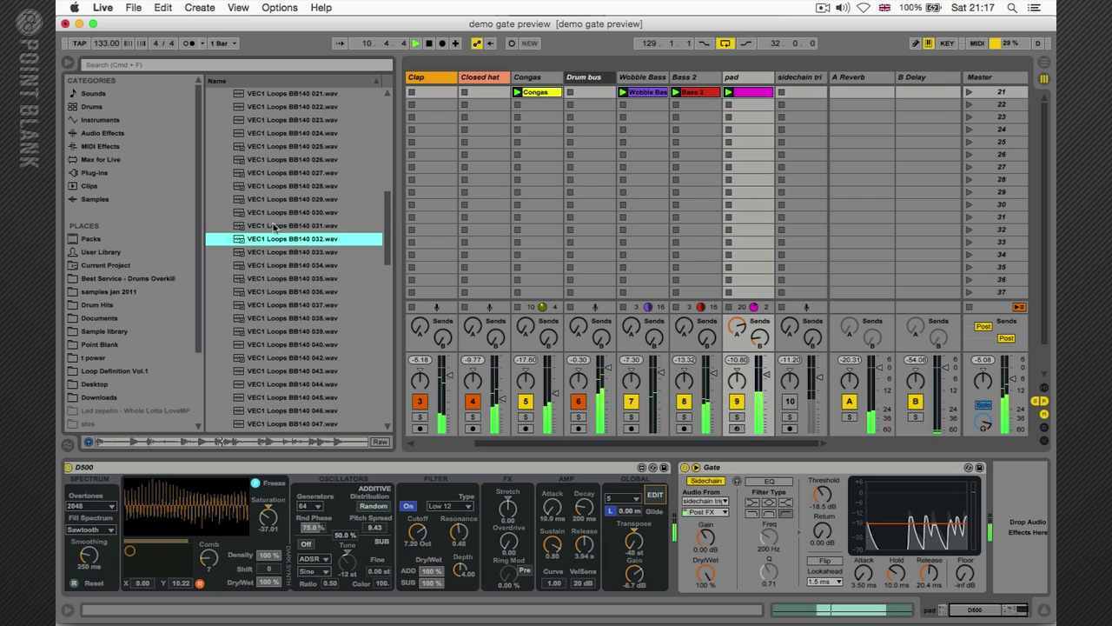
pyautogui.press('Down')
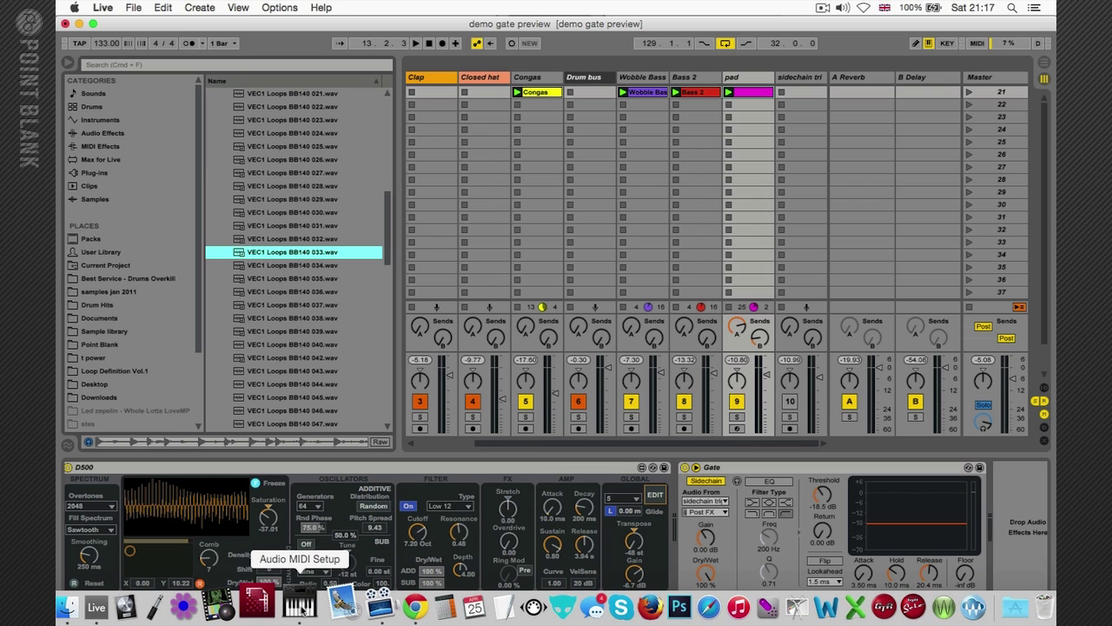
# Step: Bring up the Audio Devices window in Audio MIDI Setup
pyautogui.click(302, 609)
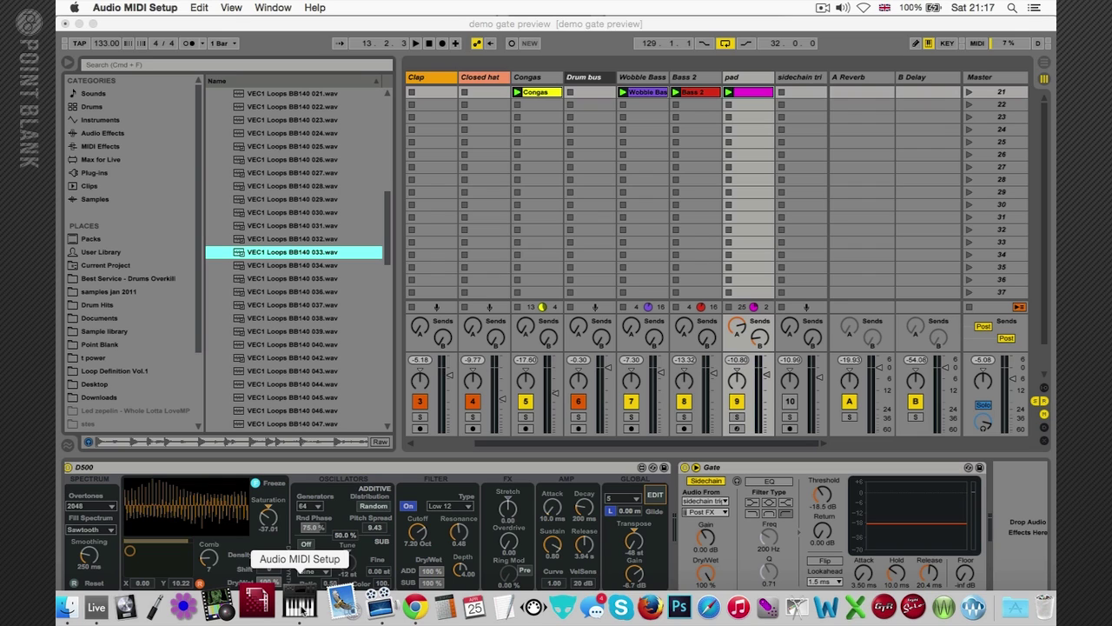
pyautogui.click(276, 8)
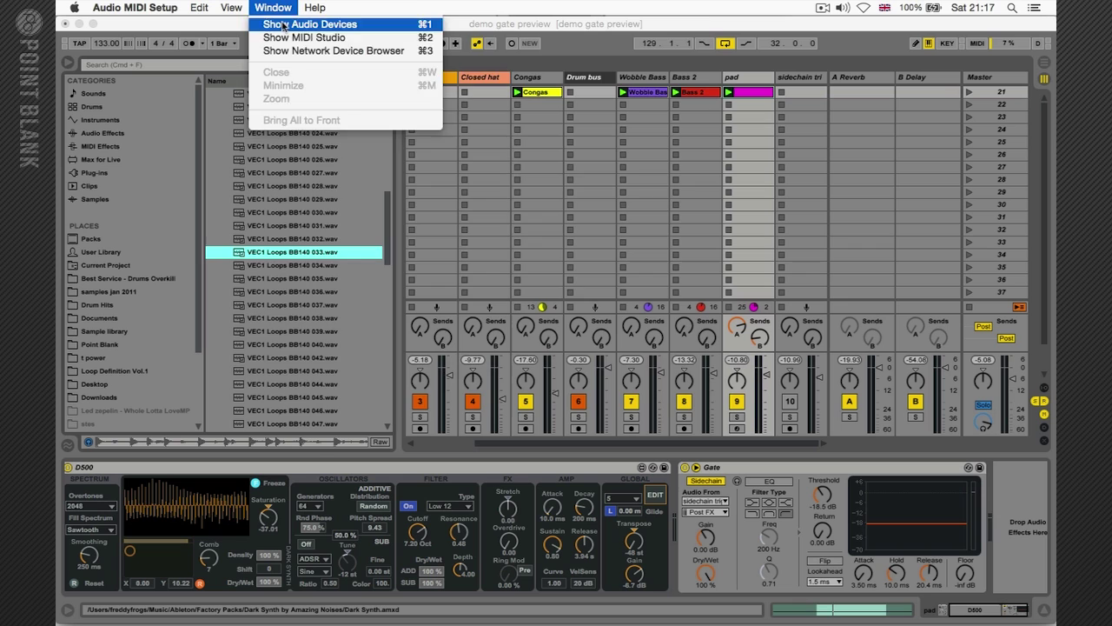
pyautogui.click(283, 26)
pyautogui.scroll(-1, 288, 304)
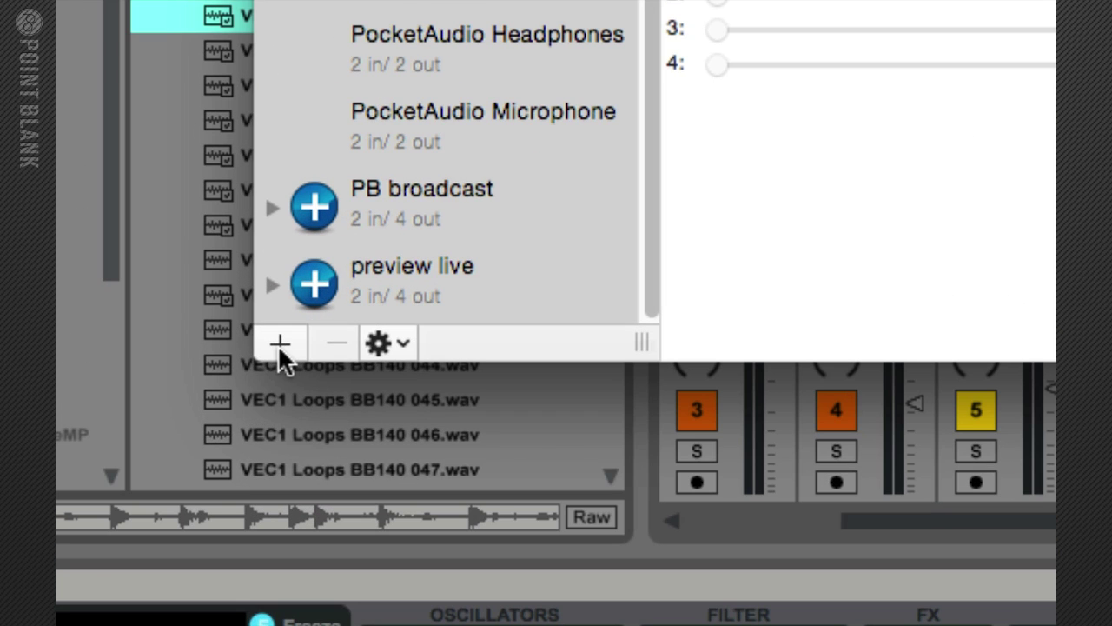
# Step: Create an Aggregate Device using Built-in Output and Soundflower (2ch)
pyautogui.click(262, 375)
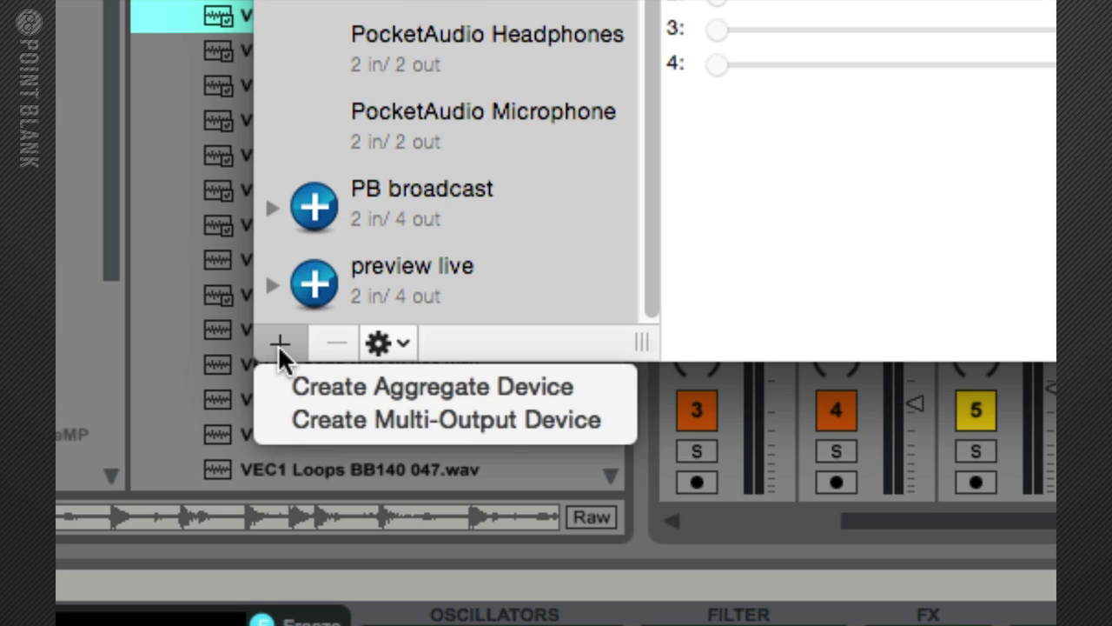
pyautogui.click(439, 382)
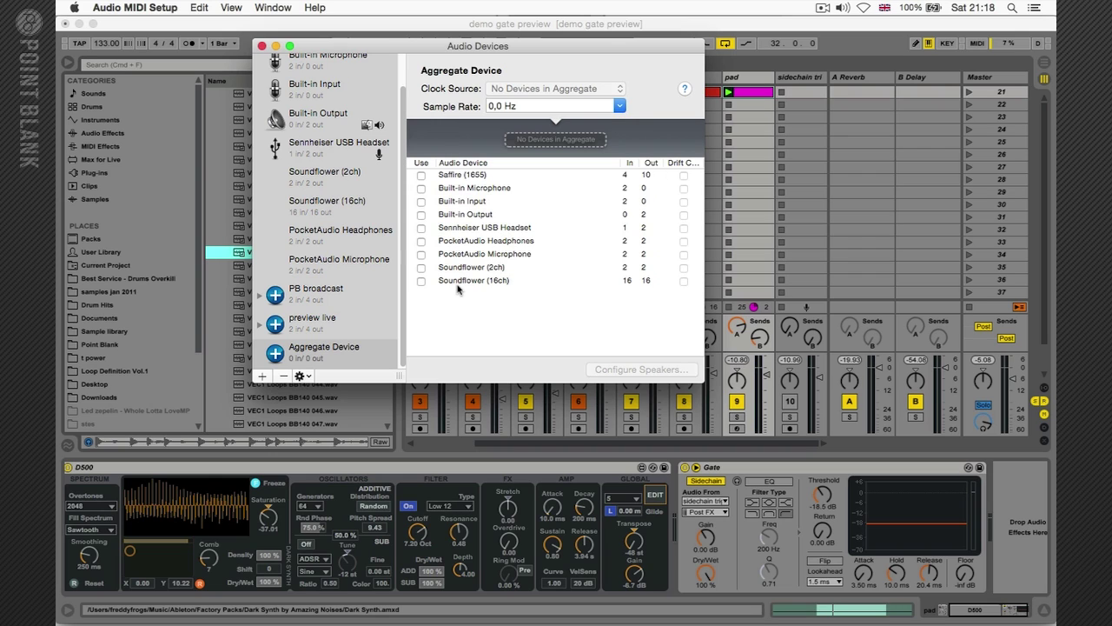
pyautogui.click(421, 216)
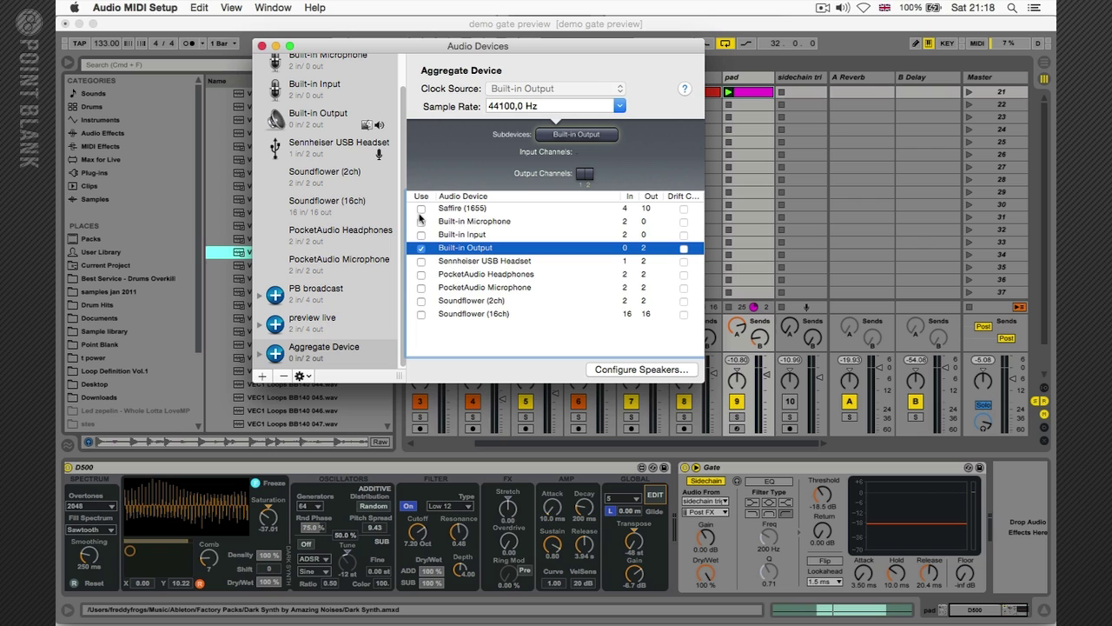
pyautogui.click(434, 303)
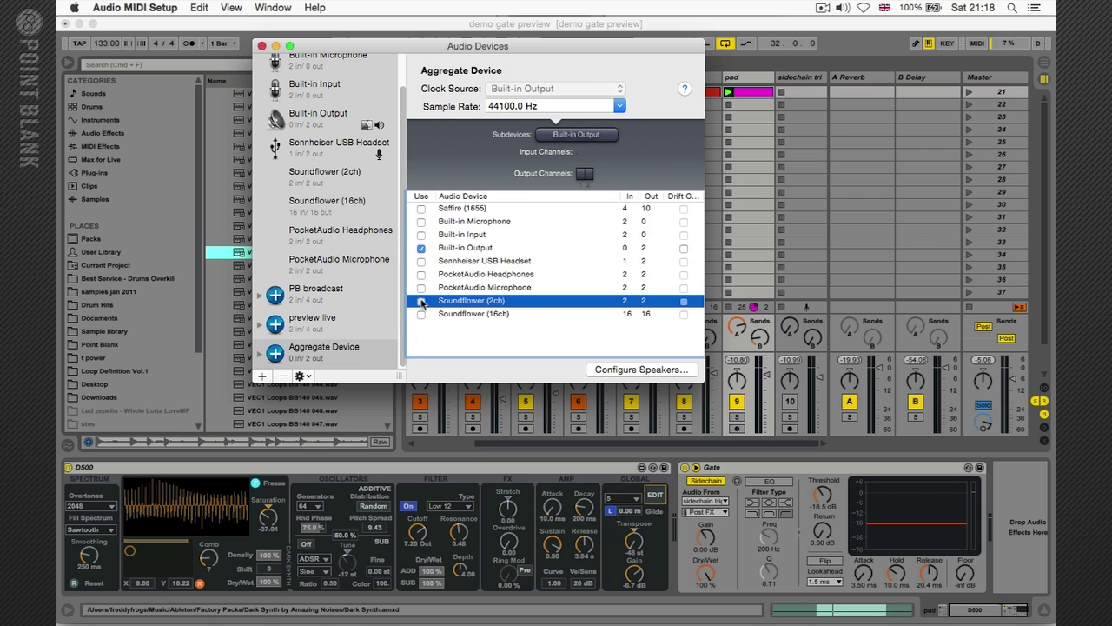
pyautogui.click(421, 301)
# Step: Glance at Chrome's Rogue Amoeba Soundflower page, then return to Ableton Live
pyautogui.press('super+Tab')
pyautogui.press('super+Tab')
pyautogui.press('super+Tab')
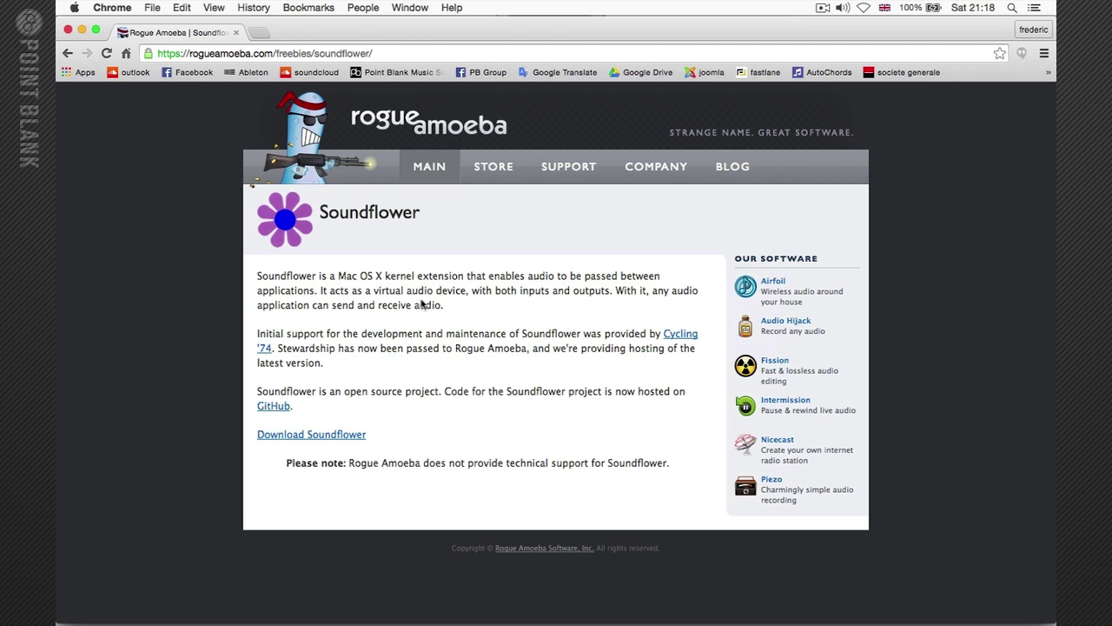
pyautogui.press('super+Tab')
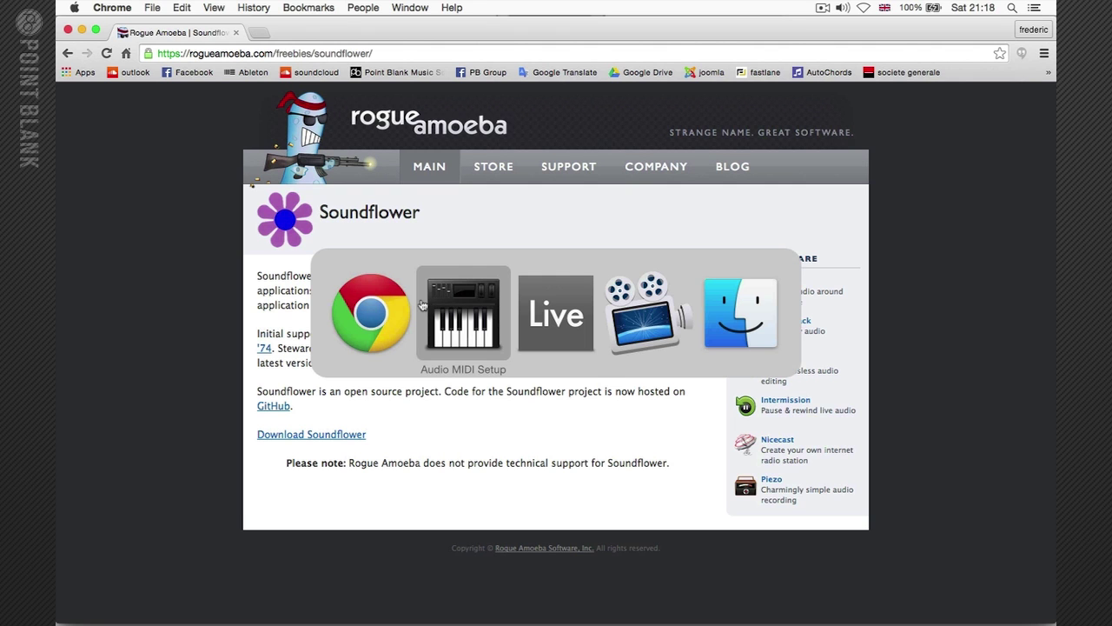
pyautogui.press('super+Tab')
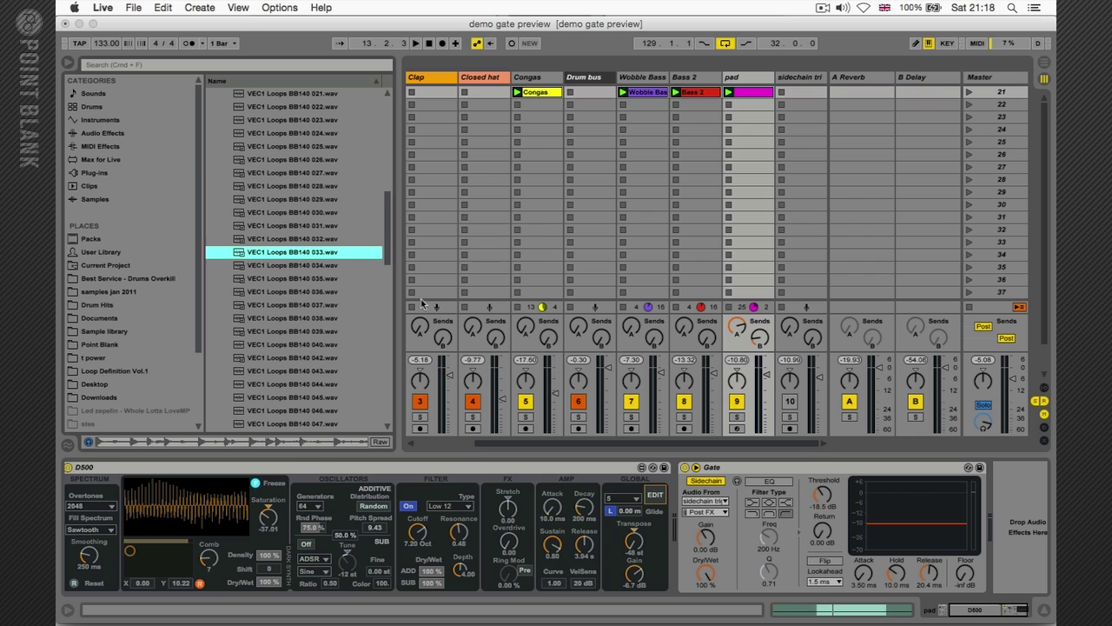
pyautogui.press('super+Tab')
pyautogui.press('super+Tab')
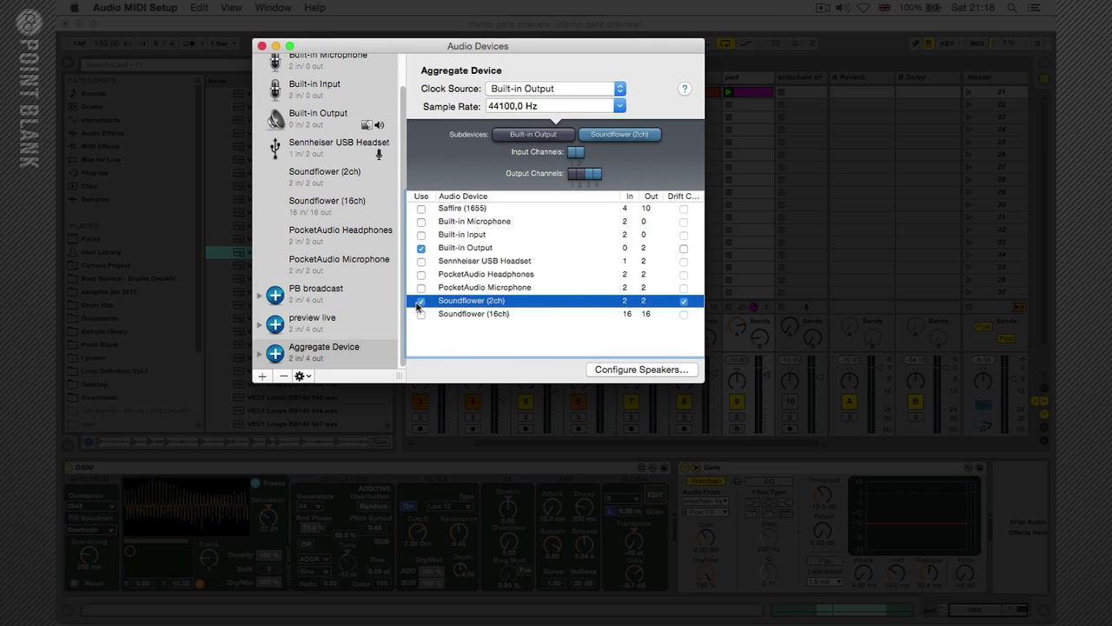
pyautogui.click(467, 249)
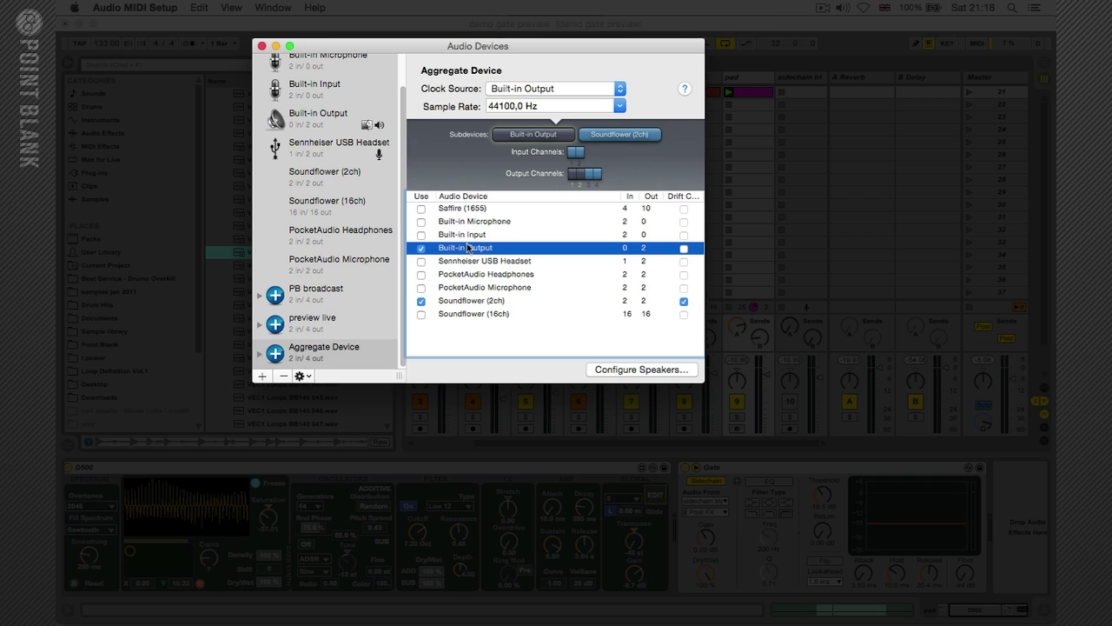
pyautogui.click(461, 301)
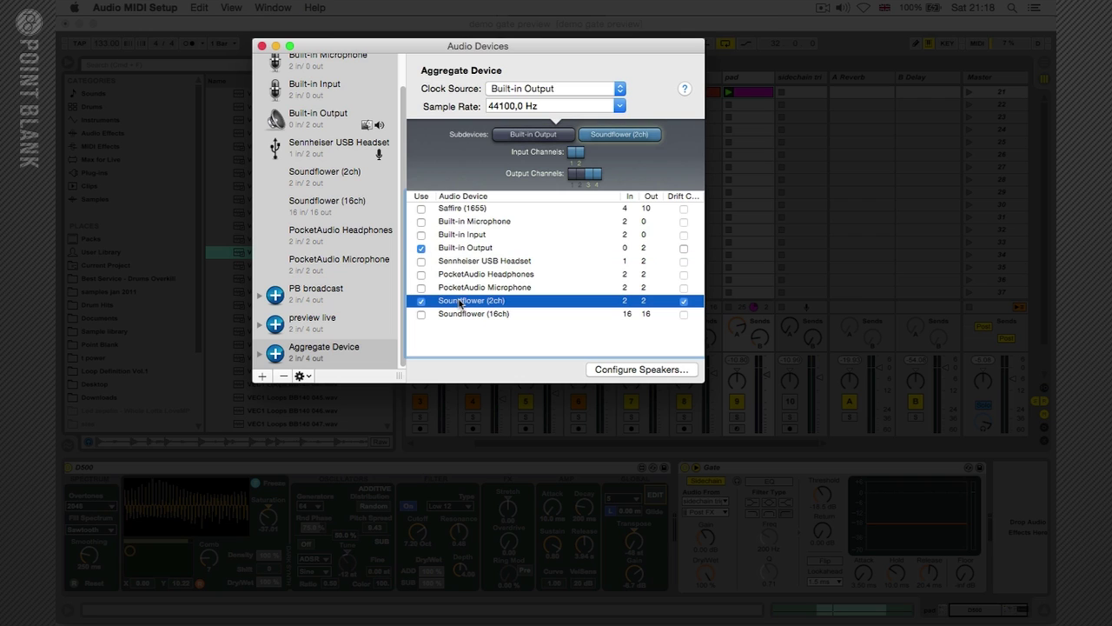
pyautogui.click(533, 133)
pyautogui.click(614, 135)
pyautogui.click(556, 134)
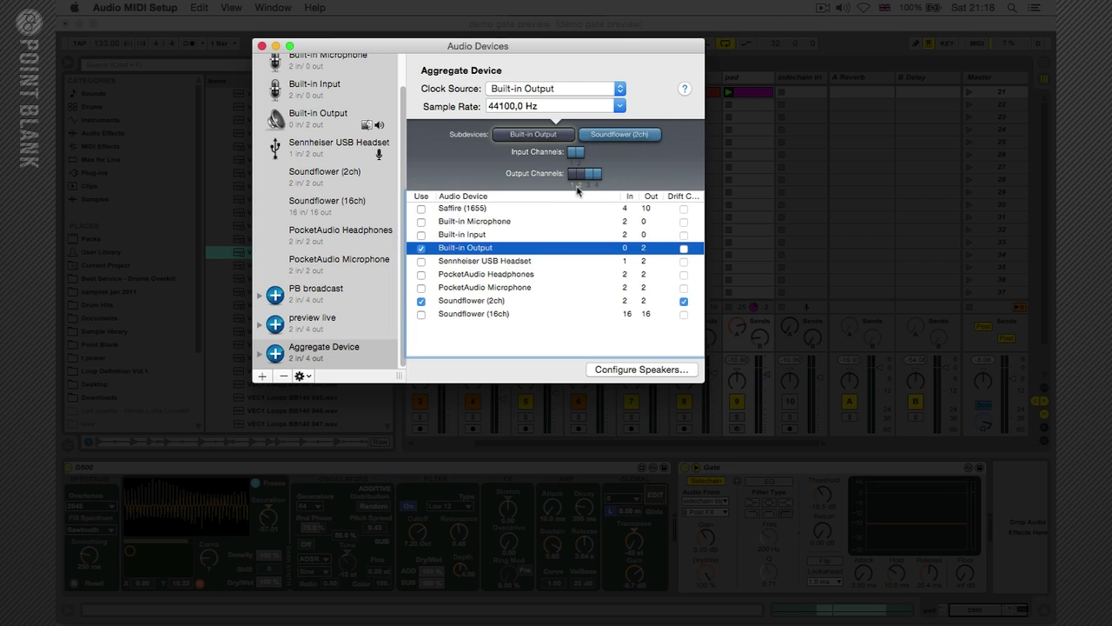
pyautogui.click(614, 137)
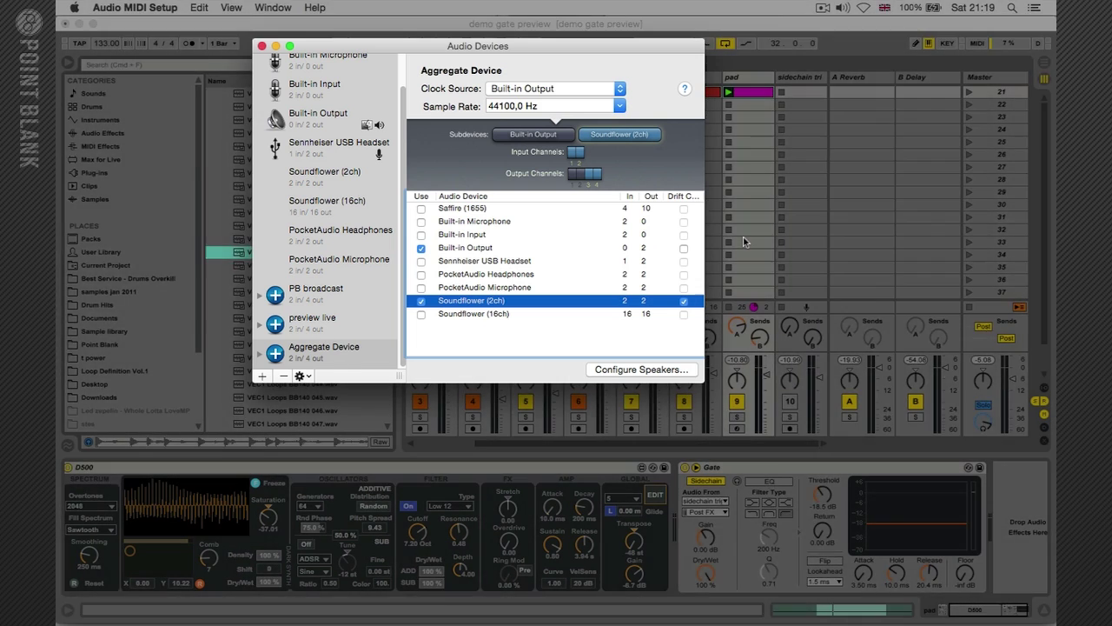
pyautogui.click(743, 235)
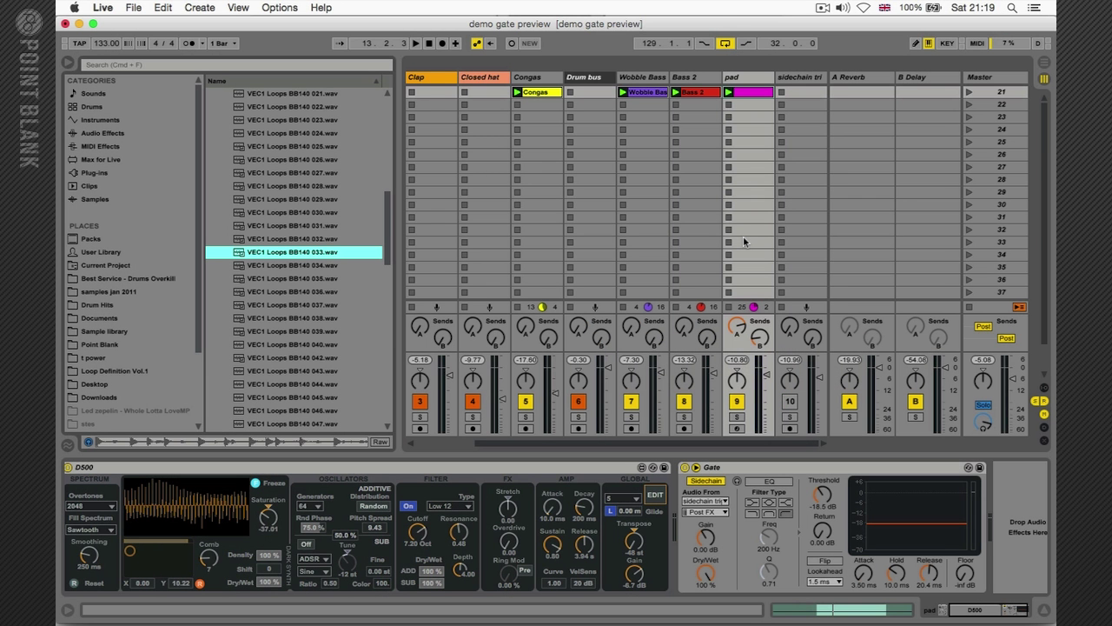
# Step: Set Live's audio input and output devices to preview live
pyautogui.press('super+comma')
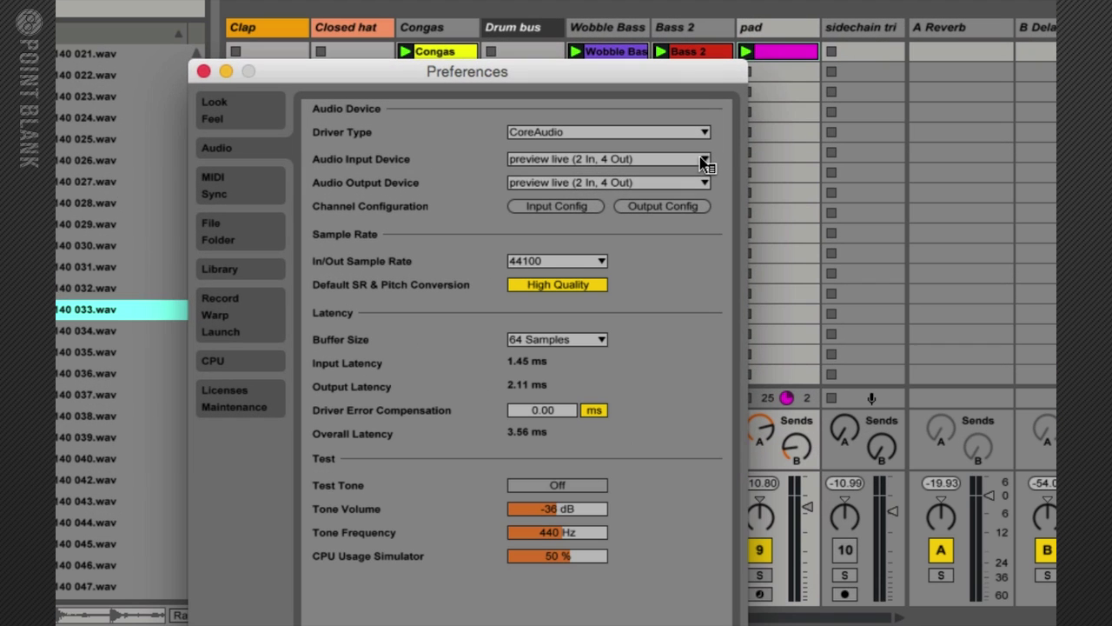
pyautogui.click(702, 161)
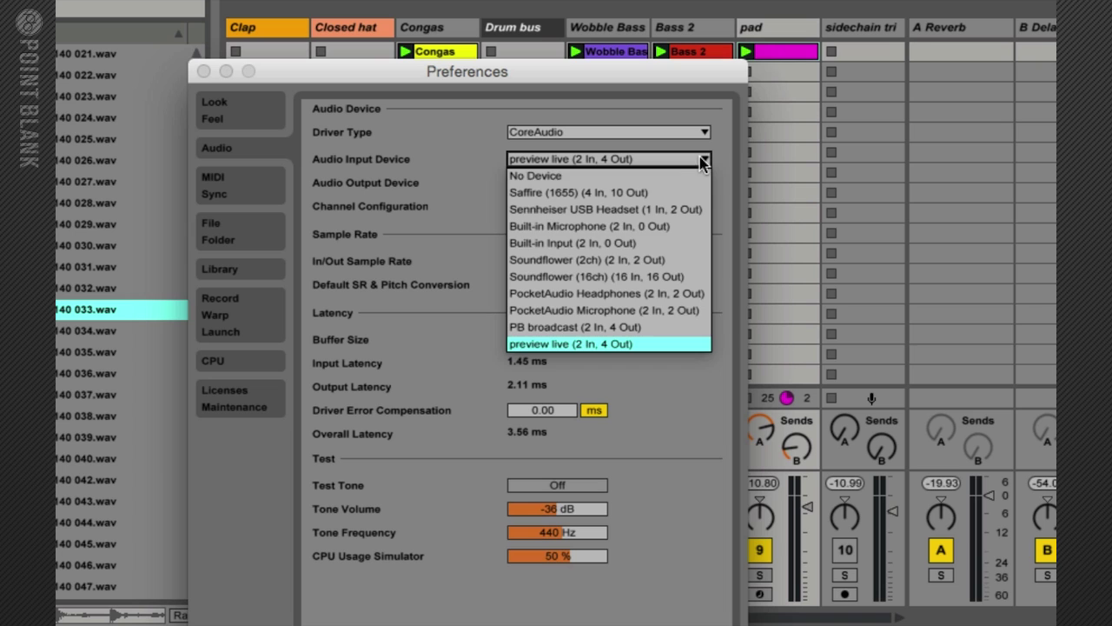
pyautogui.click(665, 343)
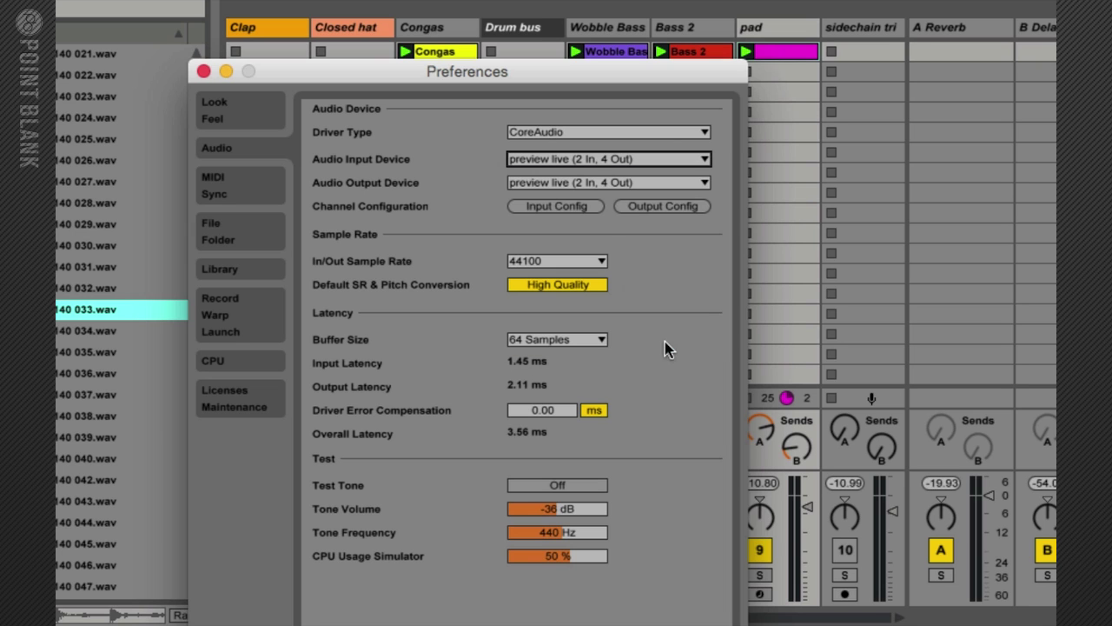
pyautogui.click(607, 178)
pyautogui.click(617, 351)
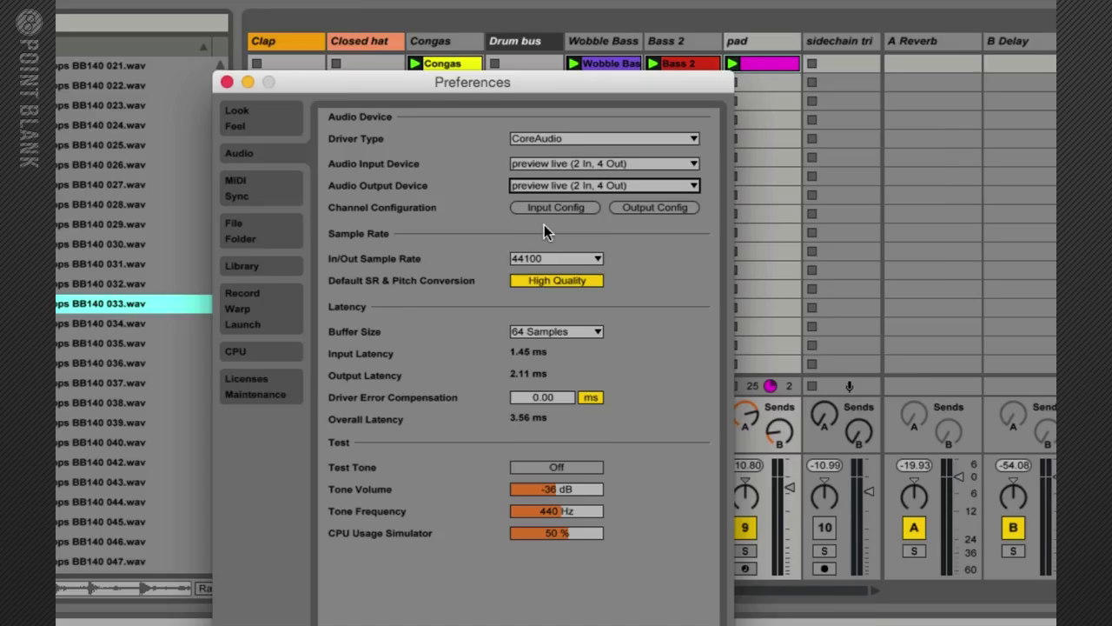
# Step: Review the input configuration and enable outputs 1/2 and 3/4 in Output Config
pyautogui.click(561, 207)
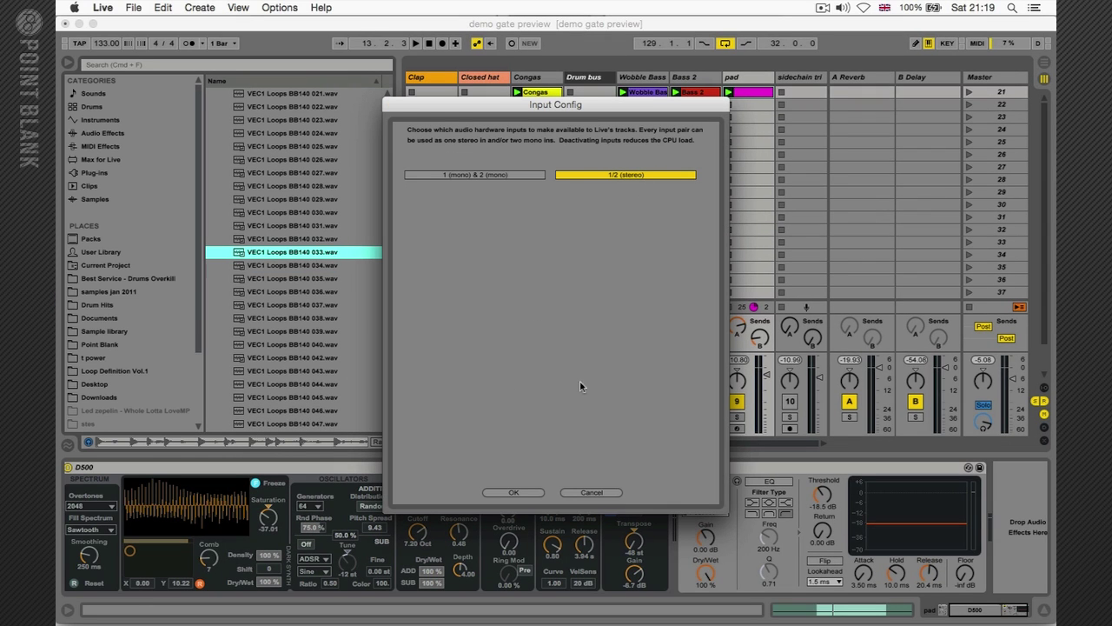
pyautogui.click(512, 493)
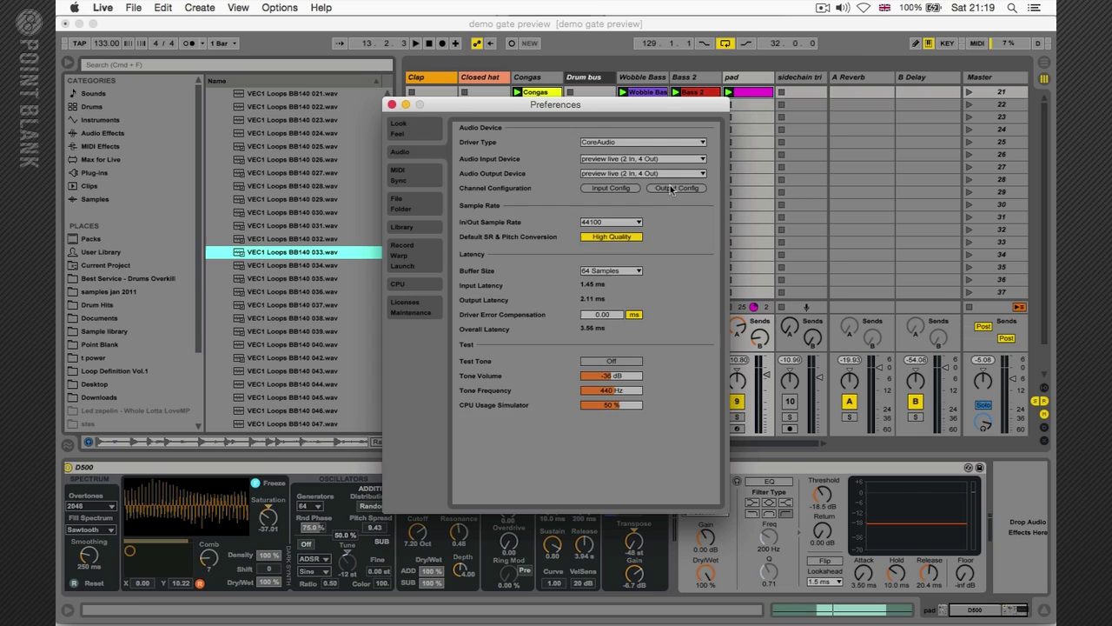
pyautogui.click(670, 189)
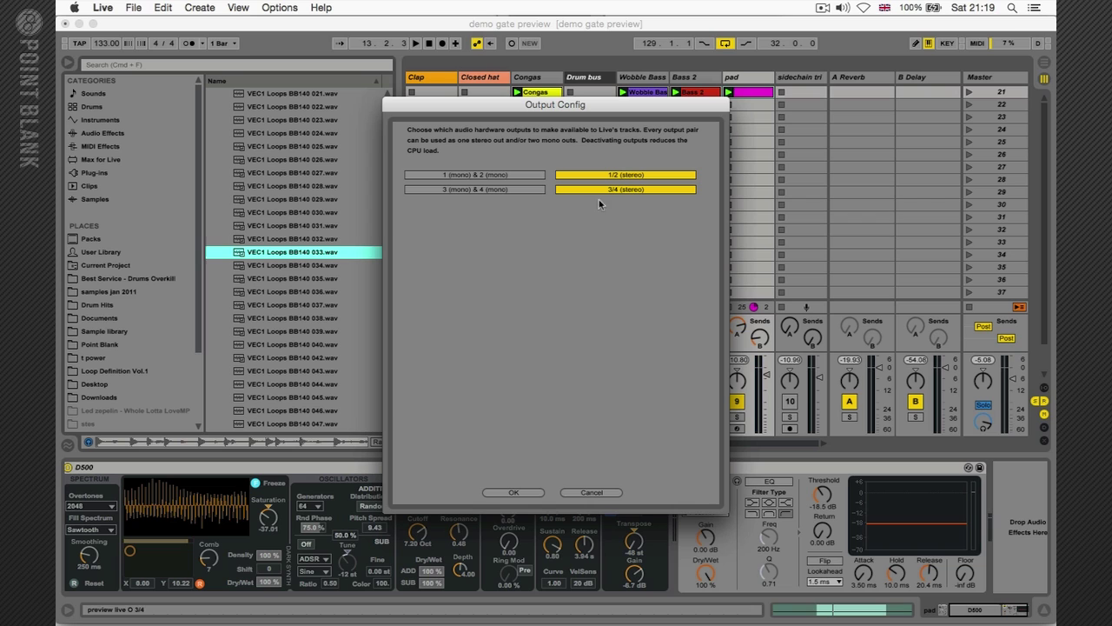
pyautogui.click(513, 492)
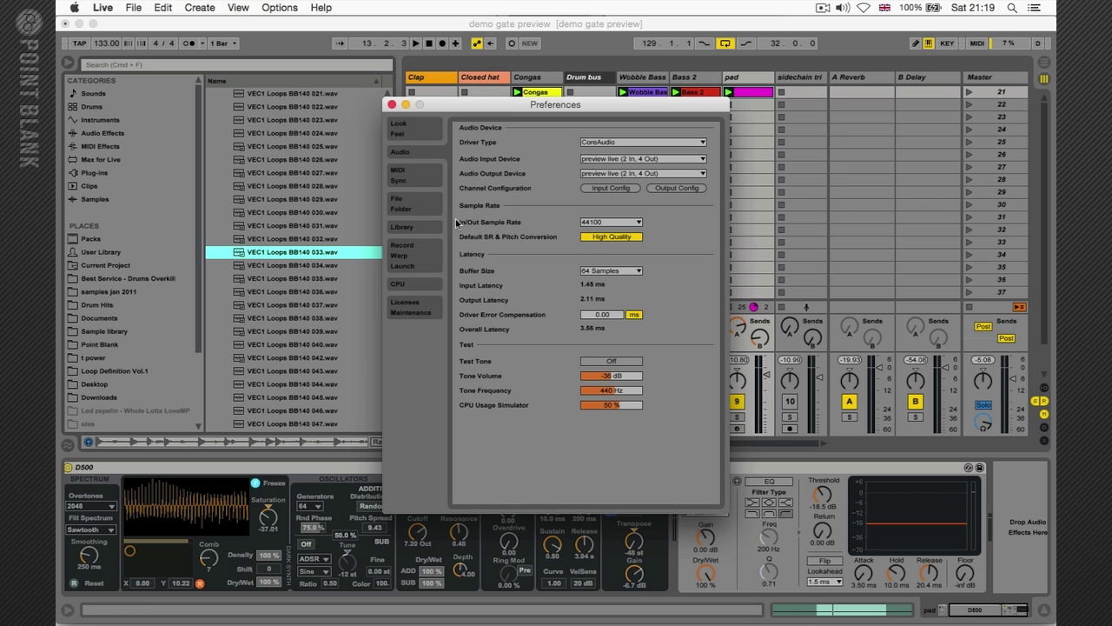
# Step: Route the Master's Cue Out to 3/4 and insert a new 10 Audio track after the pad
pyautogui.click(392, 104)
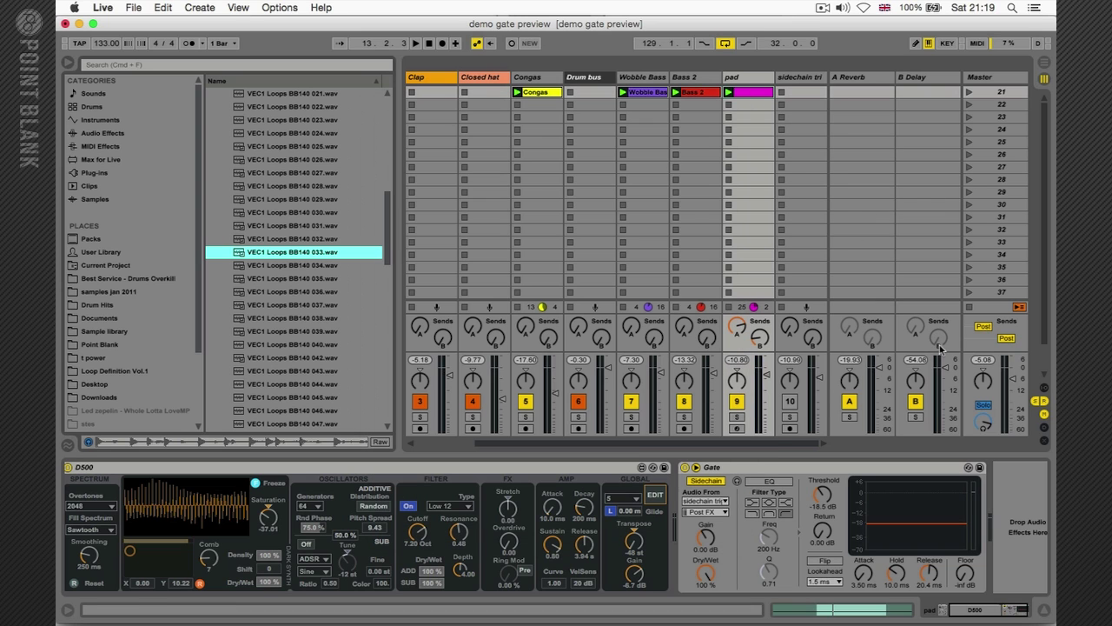
pyautogui.click(1045, 390)
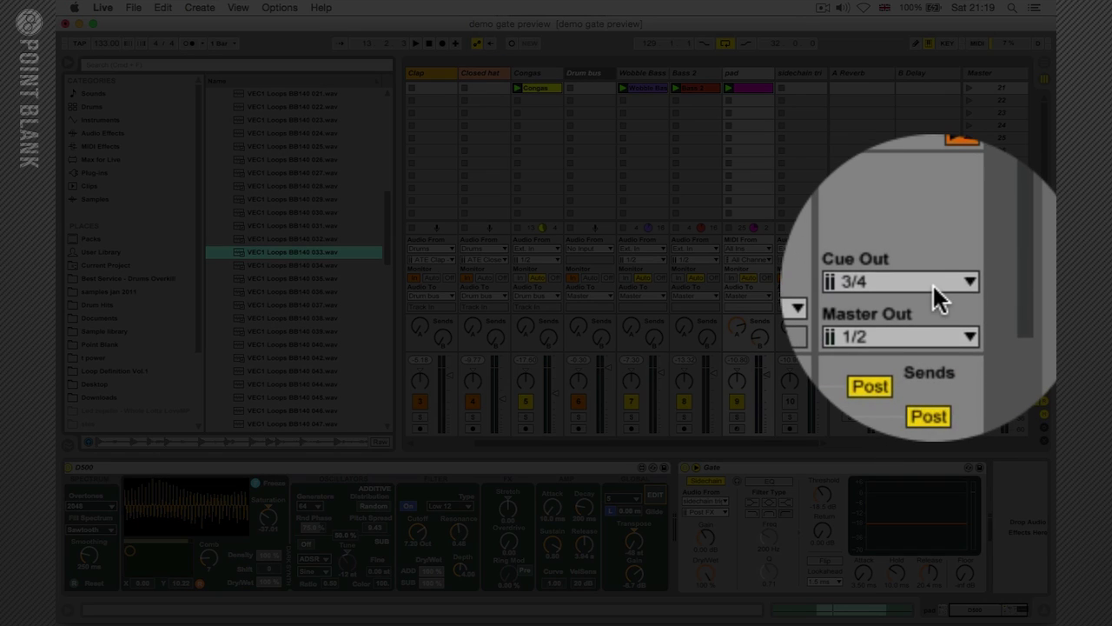
pyautogui.click(1008, 285)
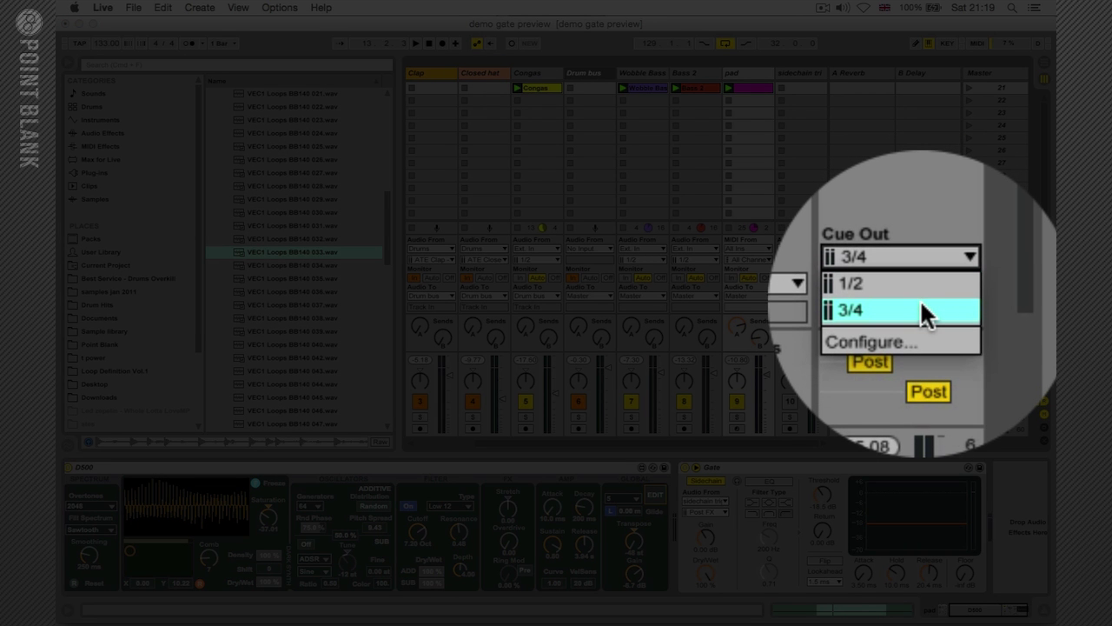
pyautogui.click(922, 306)
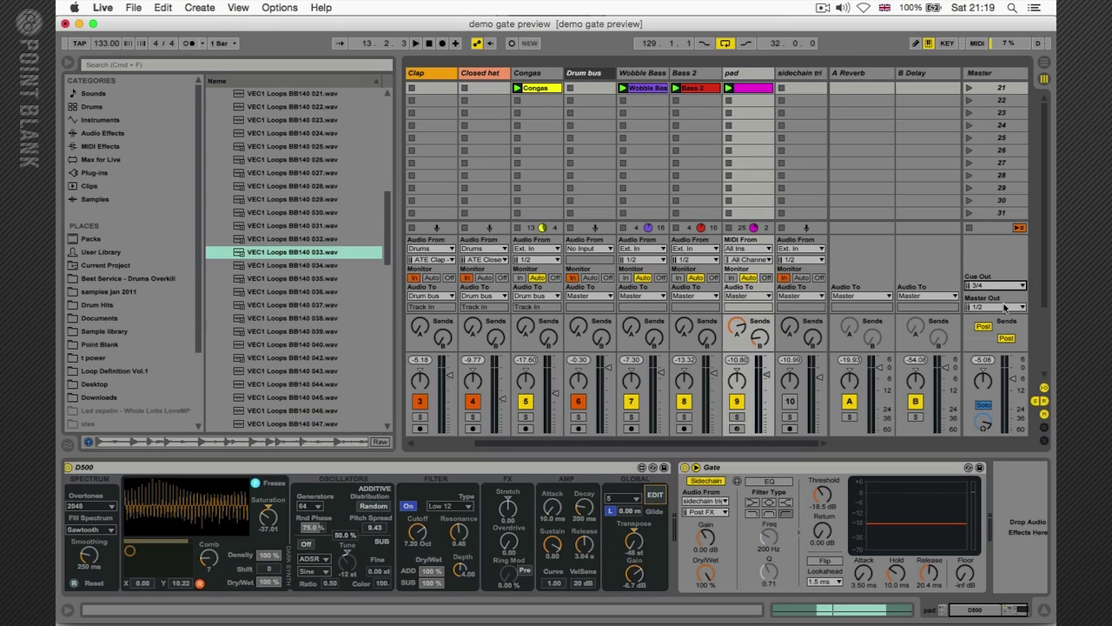
pyautogui.press('super+t')
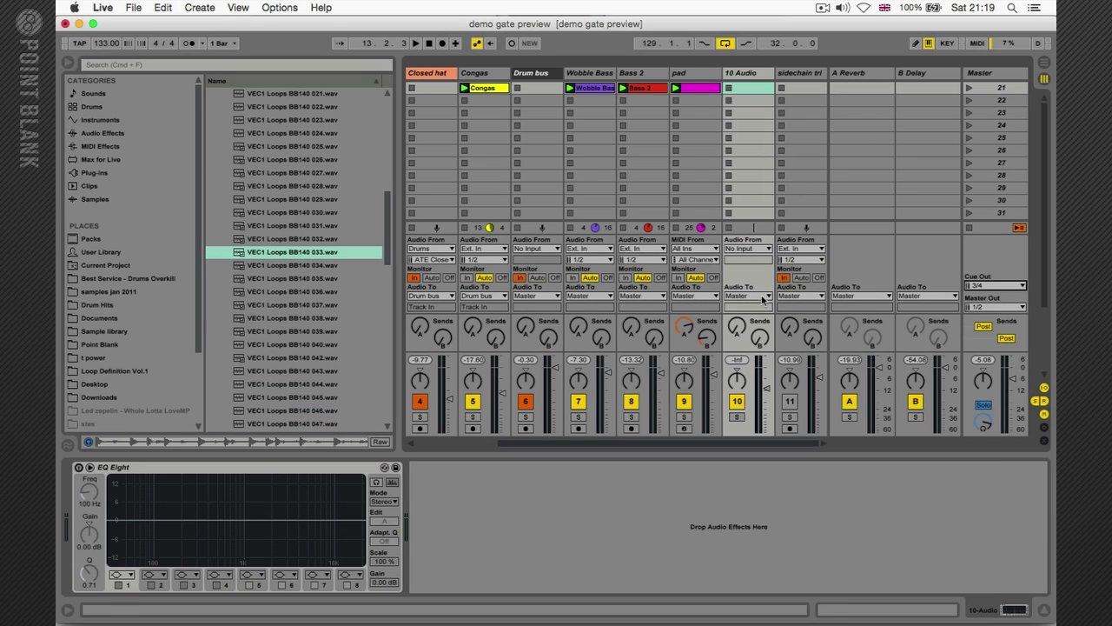
# Step: Feed the 10 Audio track from Ext. In 1/2 and solo it
pyautogui.click(753, 249)
pyautogui.click(753, 257)
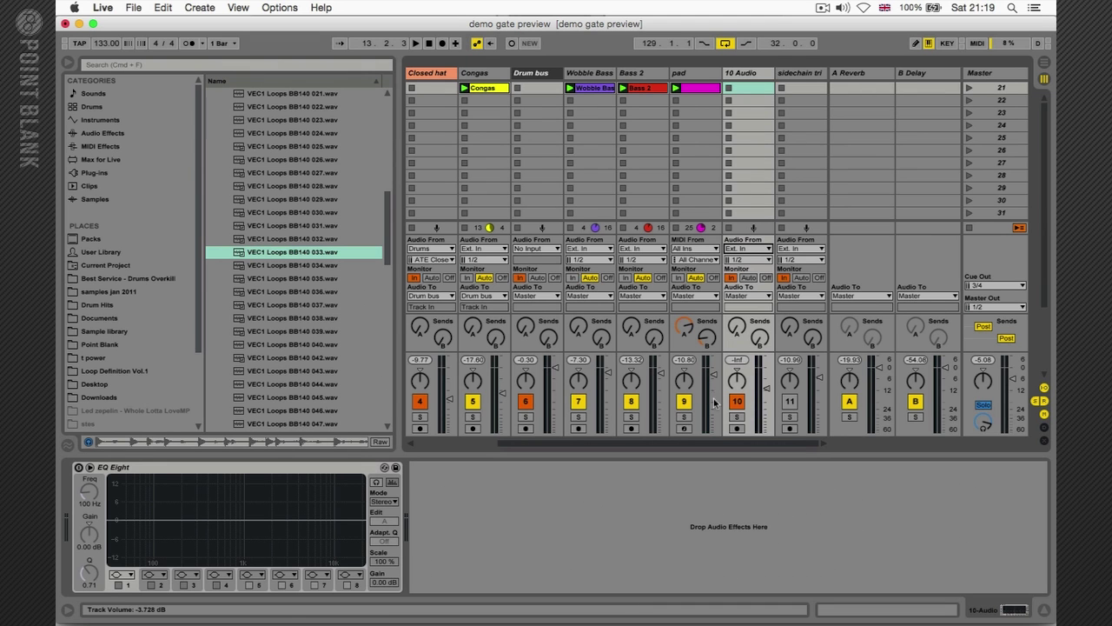
pyautogui.click(724, 543)
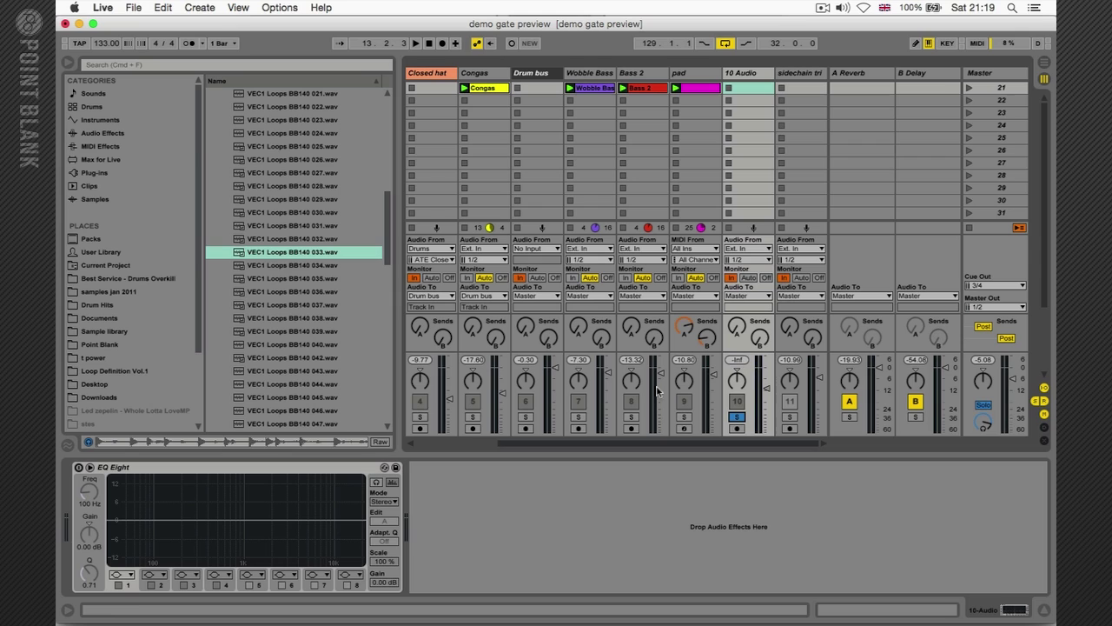
# Step: Preview VEC1 Loops BB140 034 and 035, hide browser and I/O, then unsolo 10 Audio
pyautogui.click(260, 267)
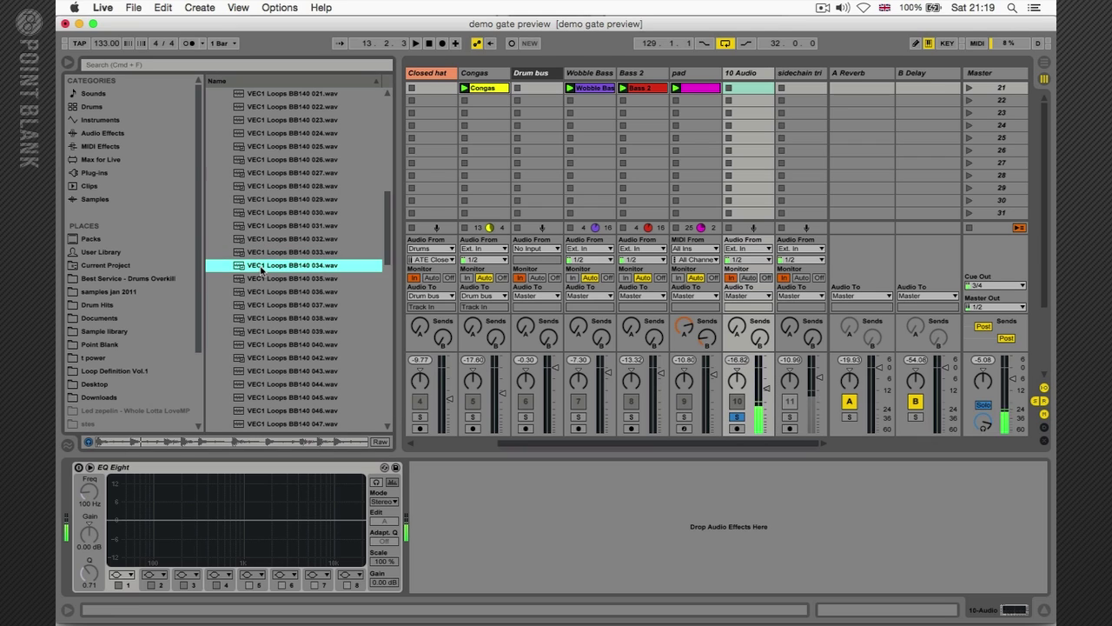
pyautogui.click(258, 279)
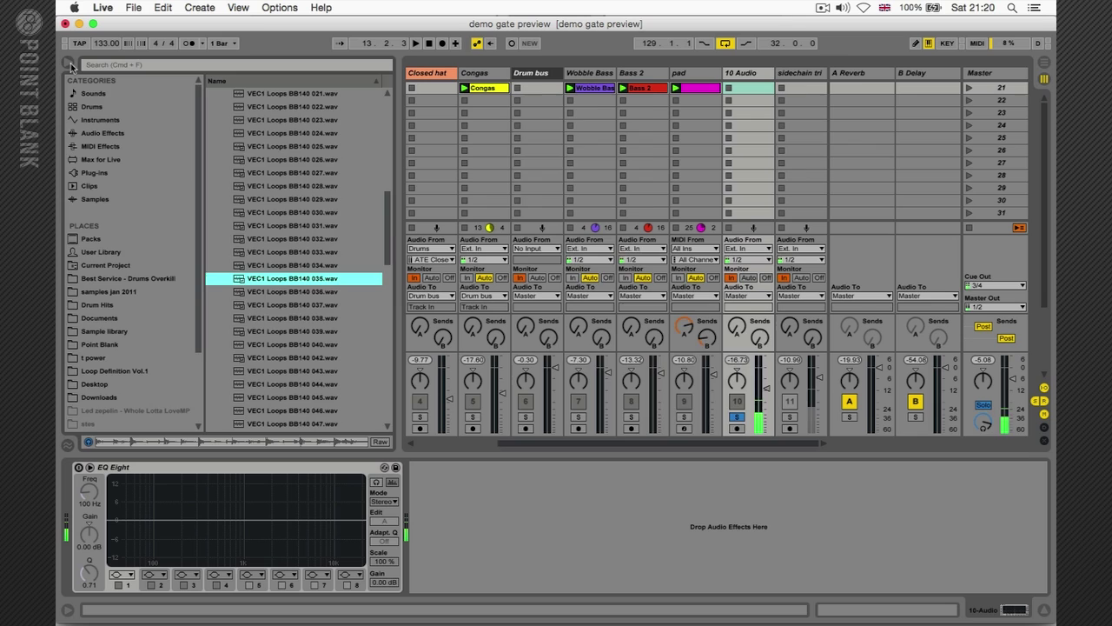
pyautogui.click(69, 63)
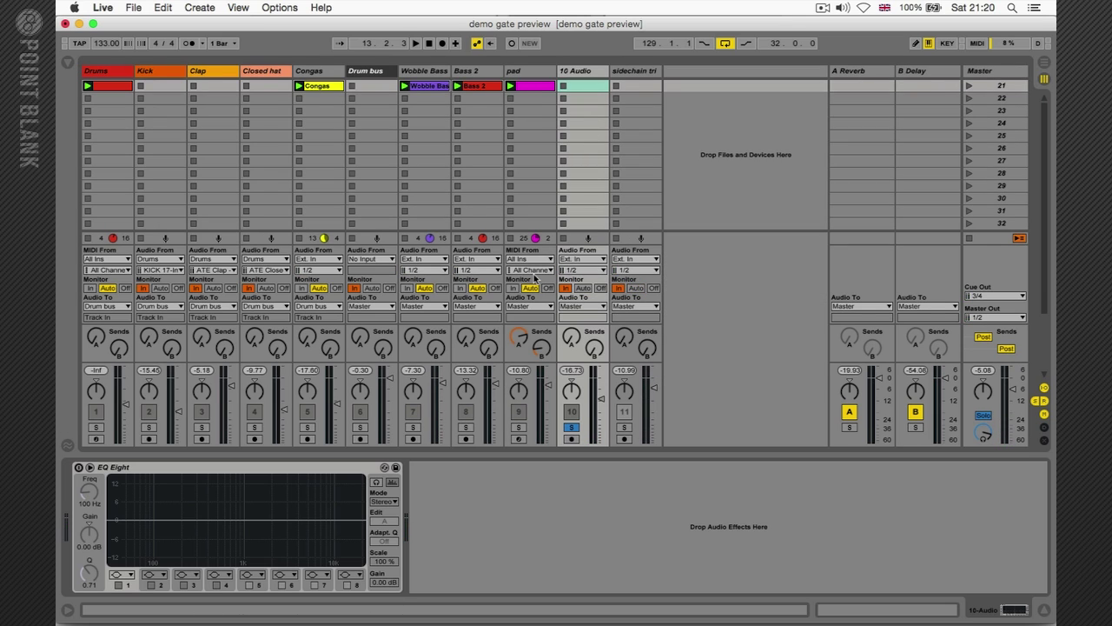
pyautogui.press('super+alt+i')
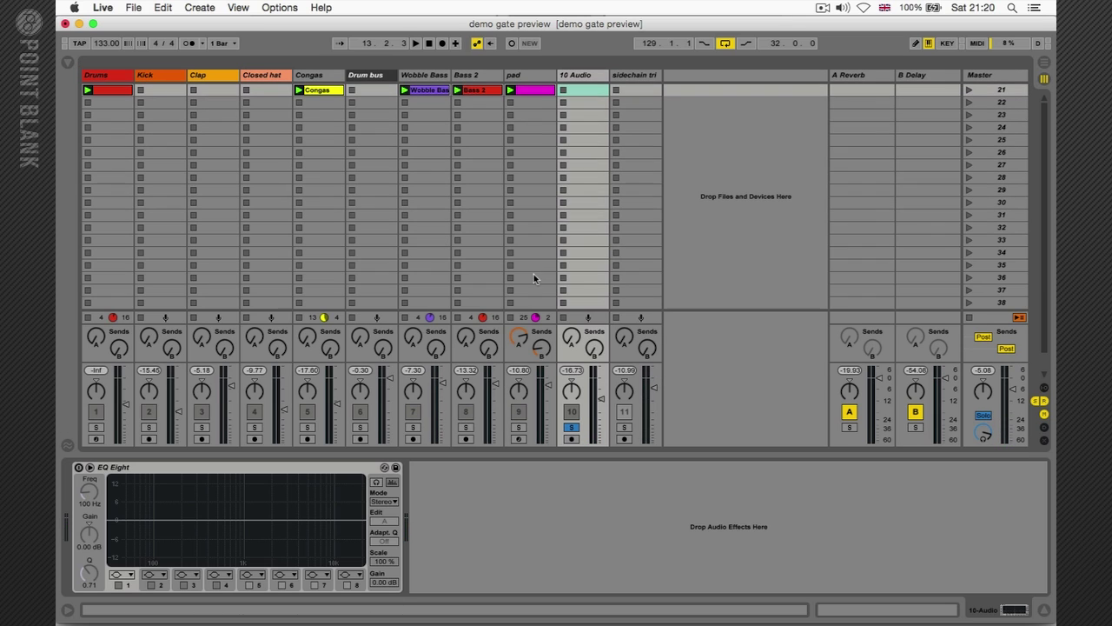
pyautogui.click(572, 426)
# Step: Delete the 10 Audio track and select the pad track to show its devices
pyautogui.click(578, 75)
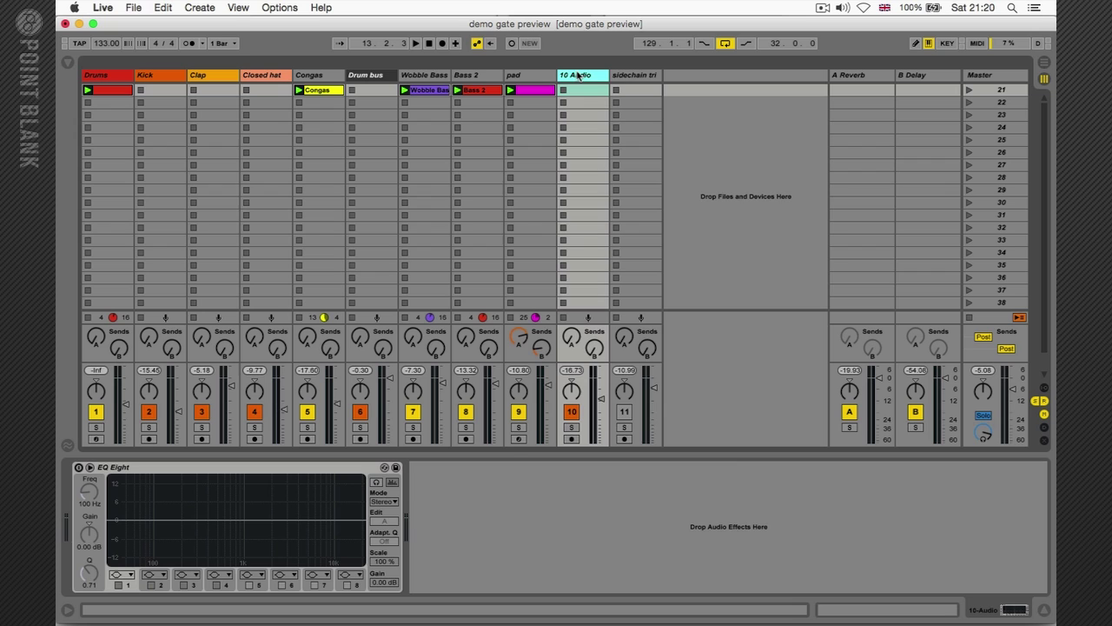
pyautogui.press('Delete')
pyautogui.click(523, 78)
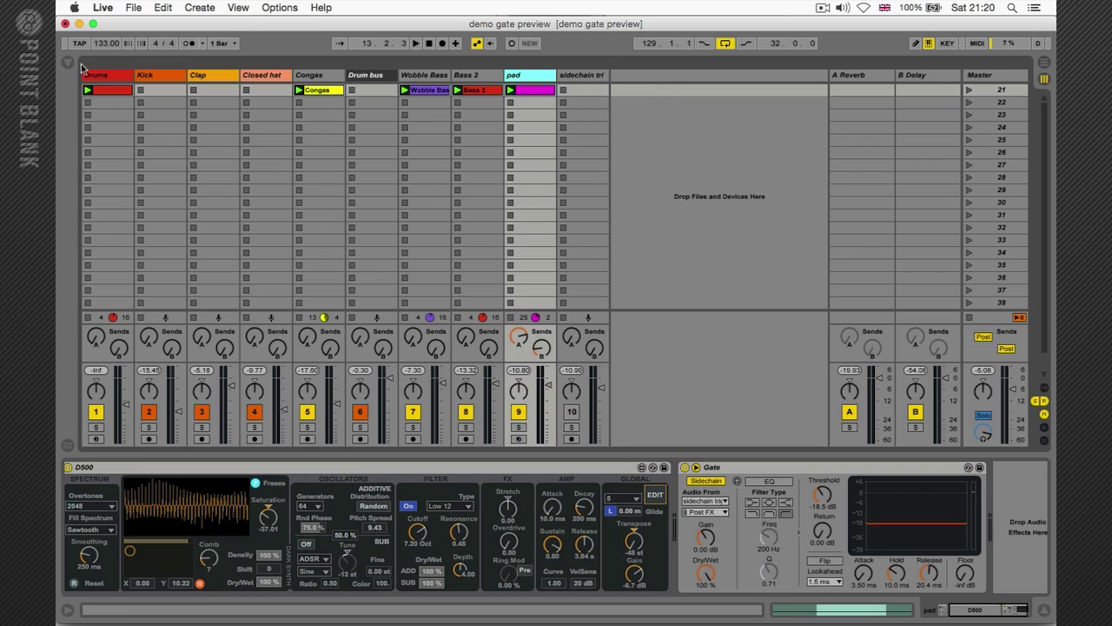
# Step: Reopen the browser, start playback and preview VEC1 Loops BB140 032.wav
pyautogui.click(67, 63)
pyautogui.press('space')
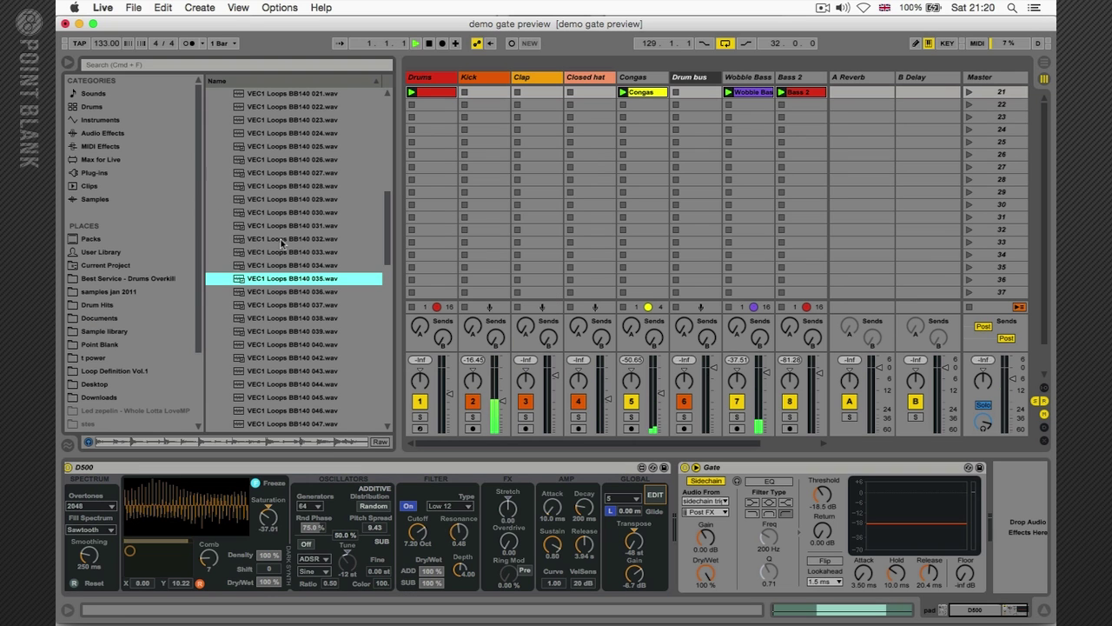
pyautogui.click(280, 240)
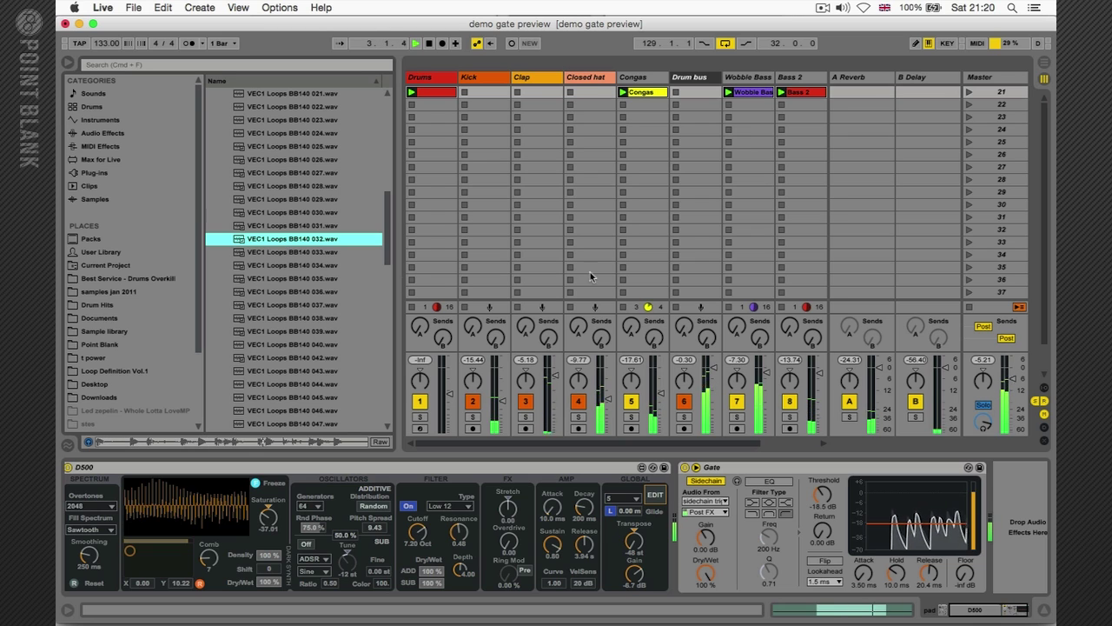
pyautogui.hscroll(3, 608, 265)
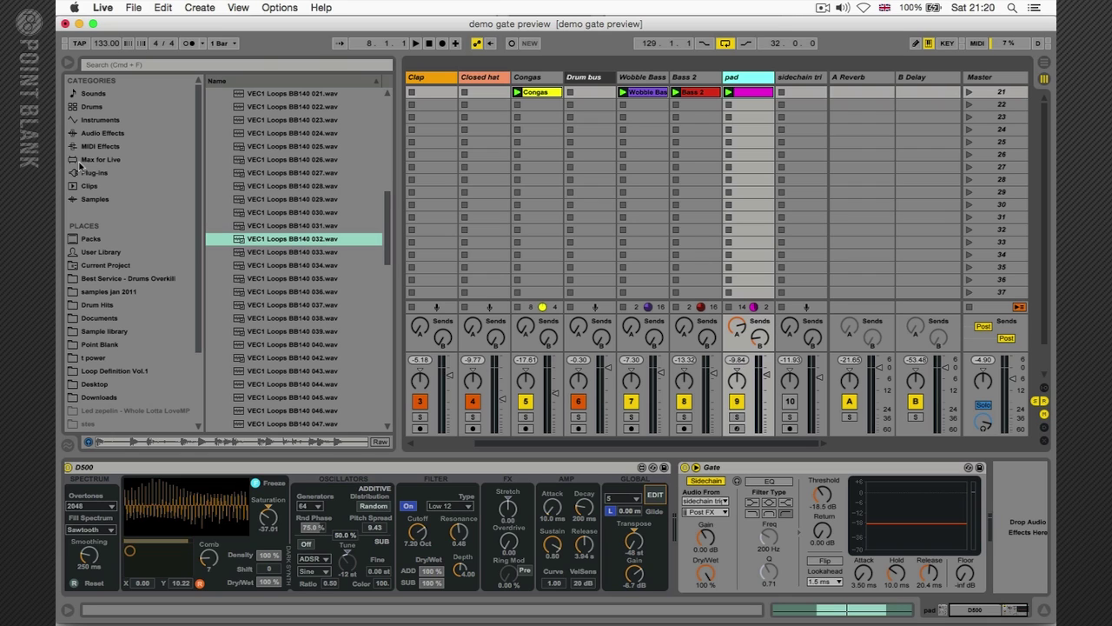
# Step: Find and select Envelope Follower.amxd in the Max for Live Max Audio Effect folder
pyautogui.click(83, 161)
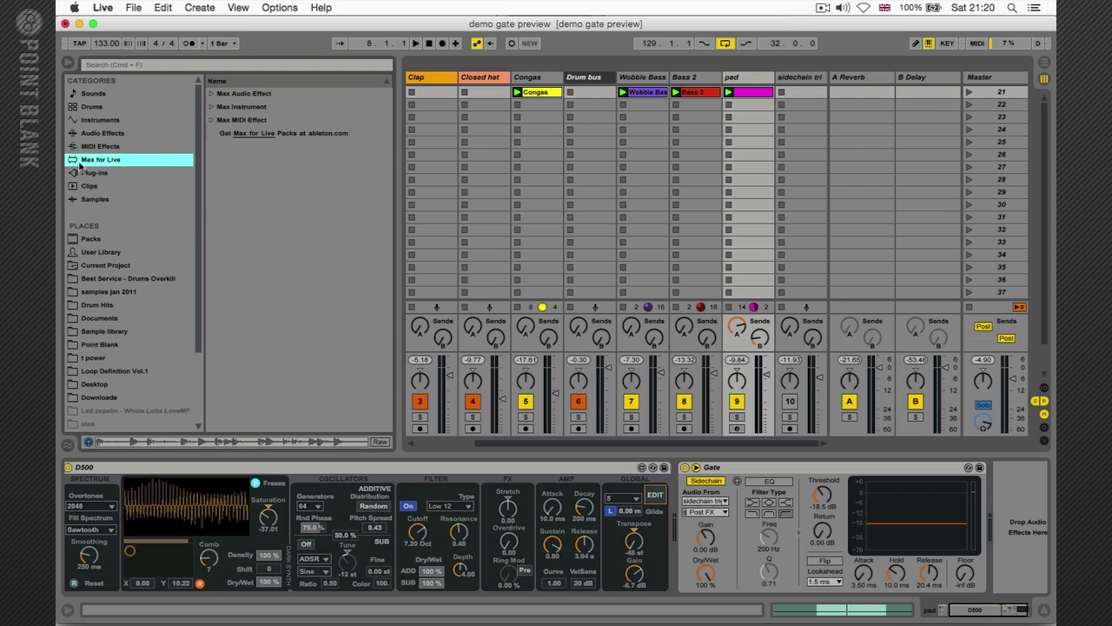
pyautogui.click(211, 95)
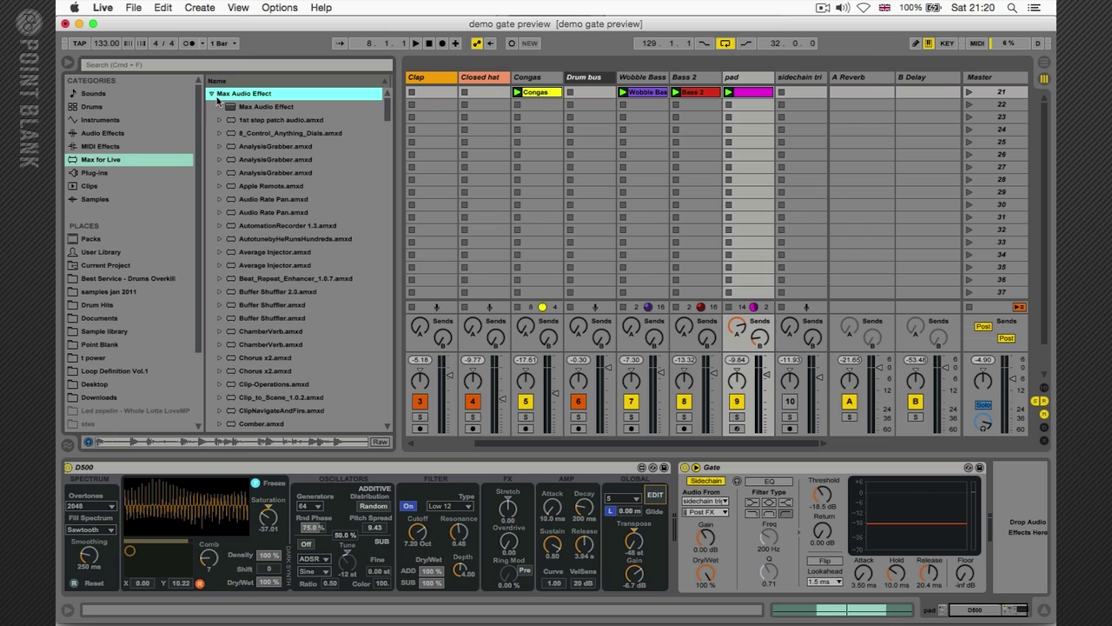
pyautogui.scroll(-11, 264, 290)
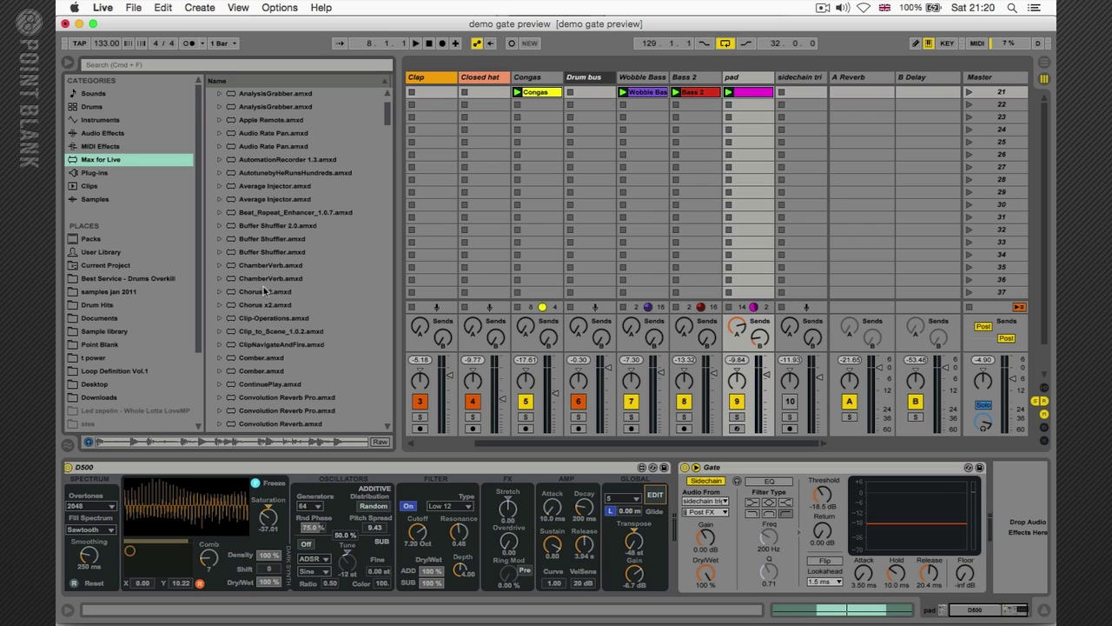
pyautogui.scroll(-5, 263, 290)
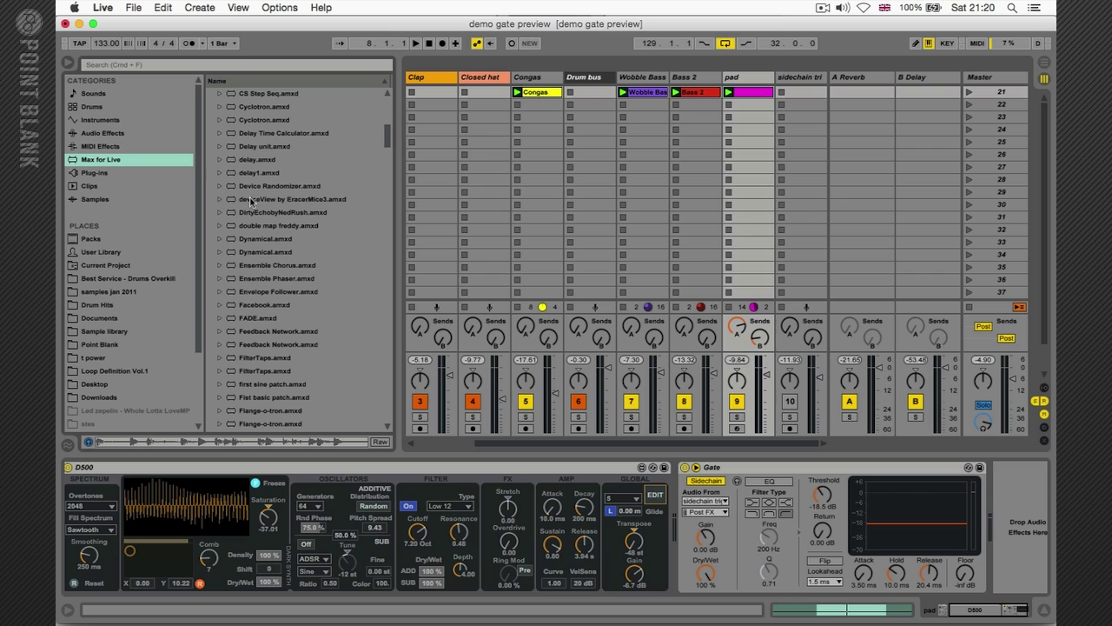
pyautogui.scroll(-5, 258, 304)
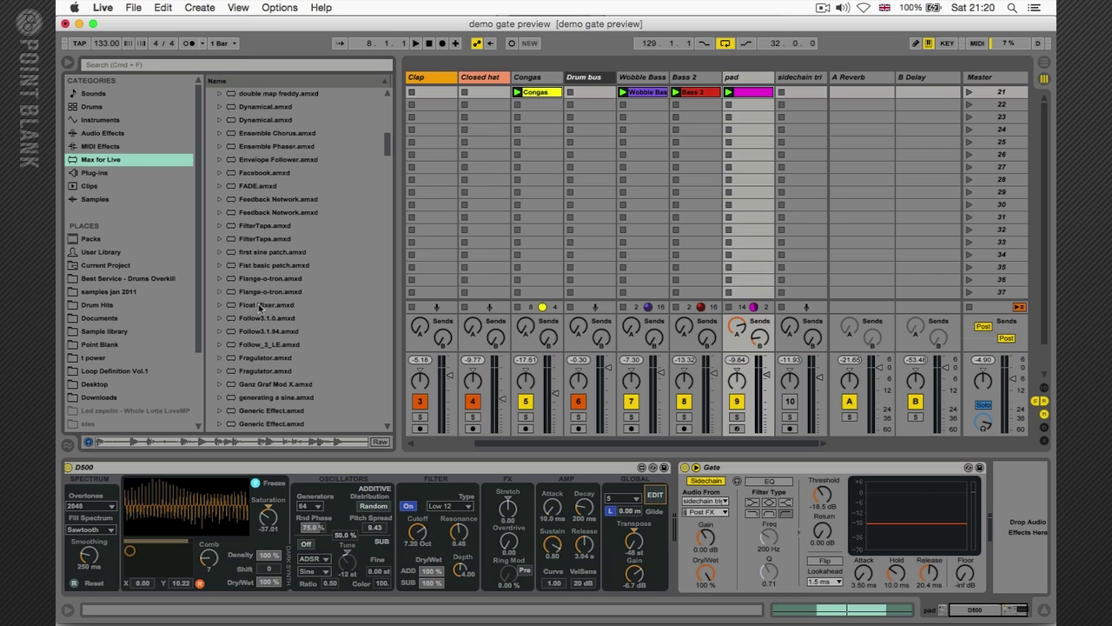
pyautogui.scroll(4, 259, 307)
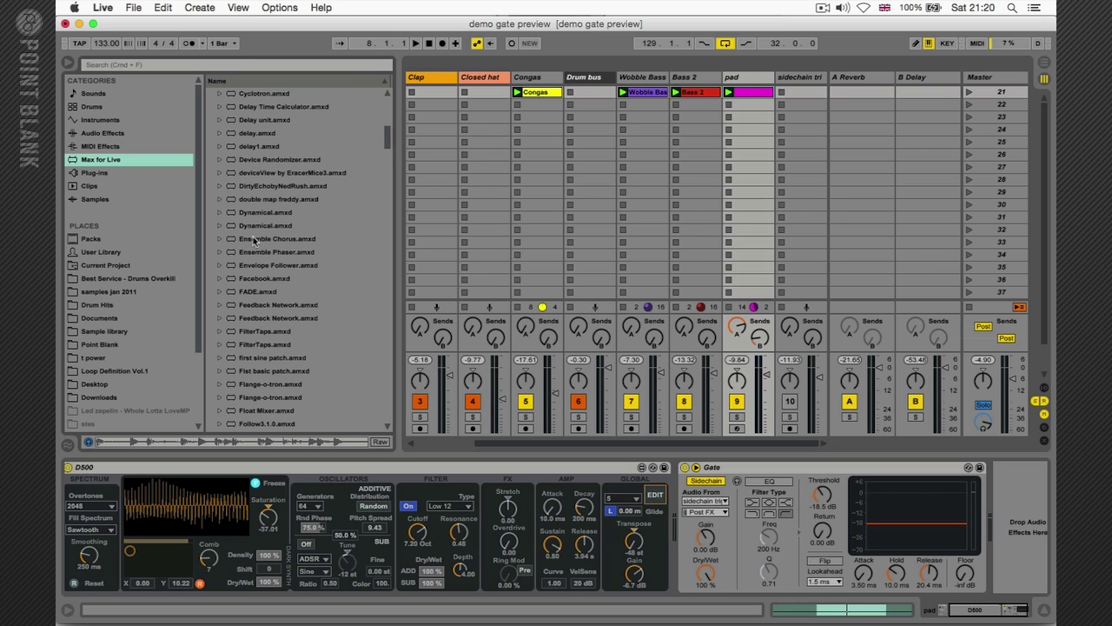
pyautogui.click(254, 265)
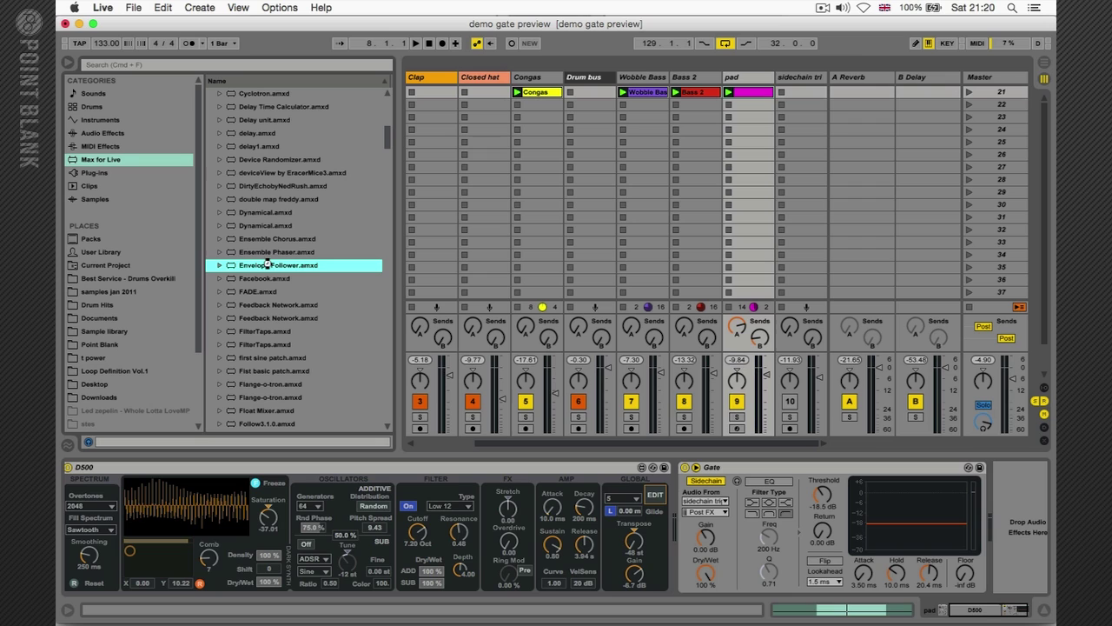
# Step: Load Envelope Follower after the Gate, then select and solo the sidechain tri track
pyautogui.press('Return')
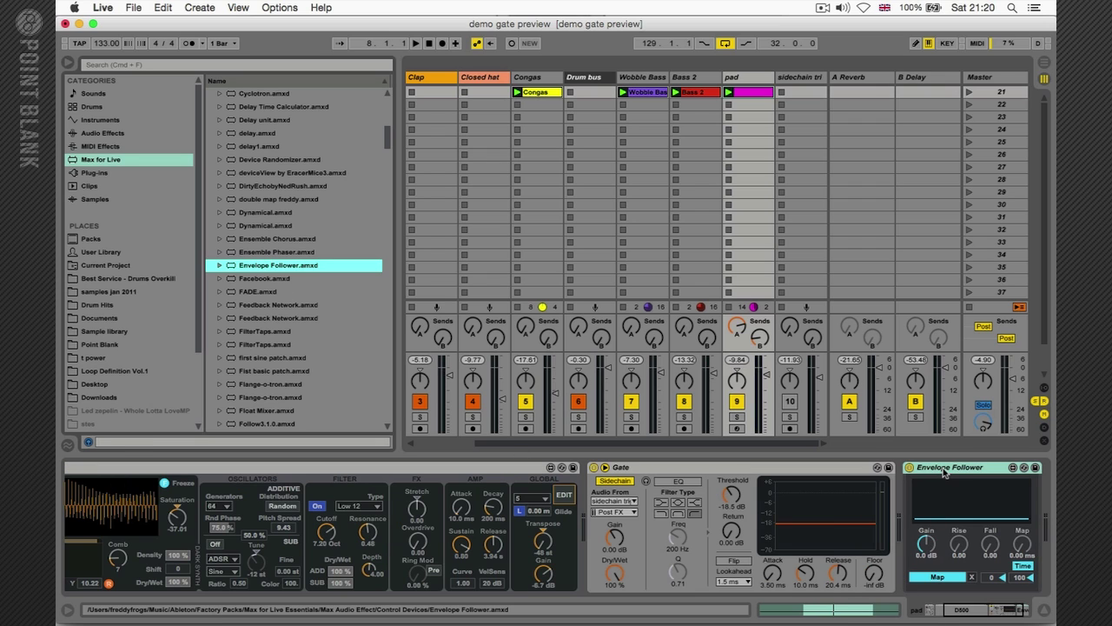
pyautogui.click(800, 204)
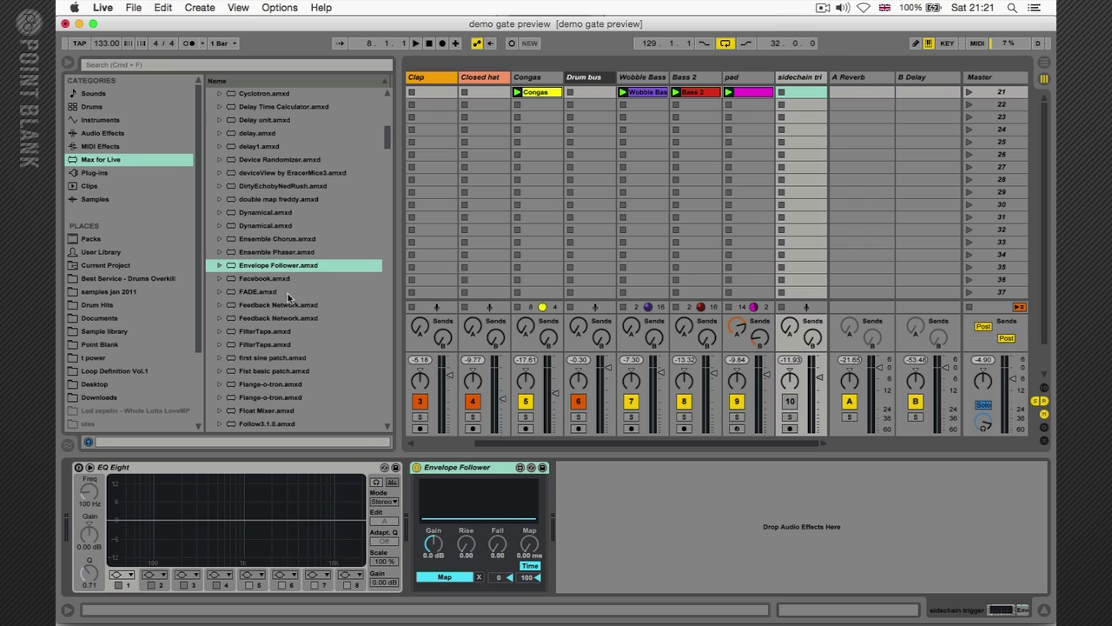
pyautogui.click(789, 417)
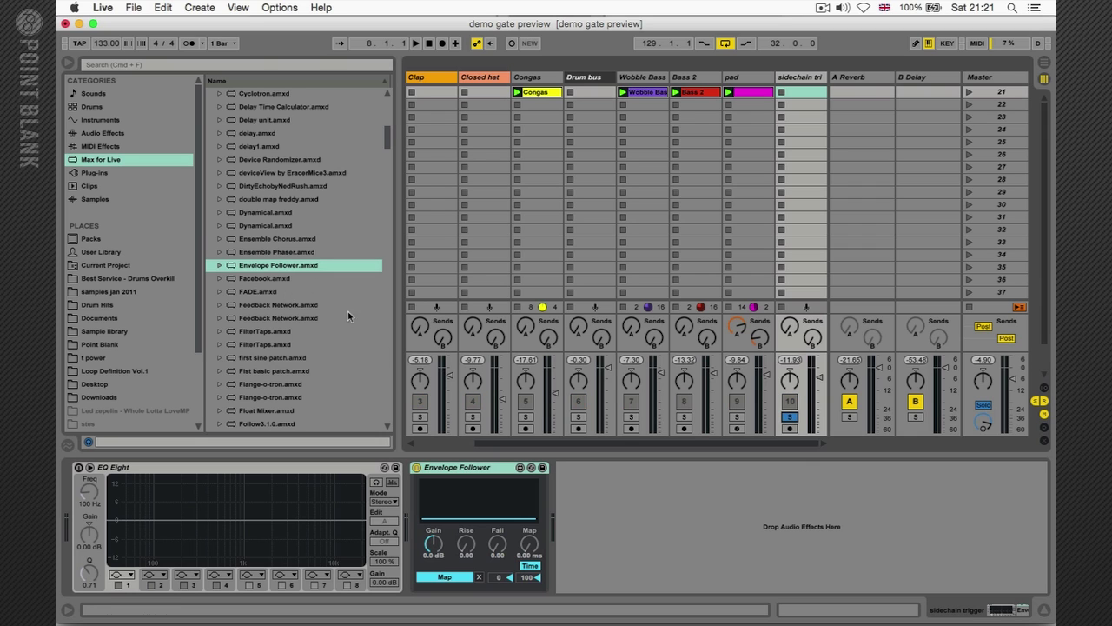
# Step: Preview Simon 2013 sept loops 026, 046 and 044 while raising Envelope Follower gain to 4.4 dB
pyautogui.scroll(-3, 113, 391)
pyautogui.click(111, 412)
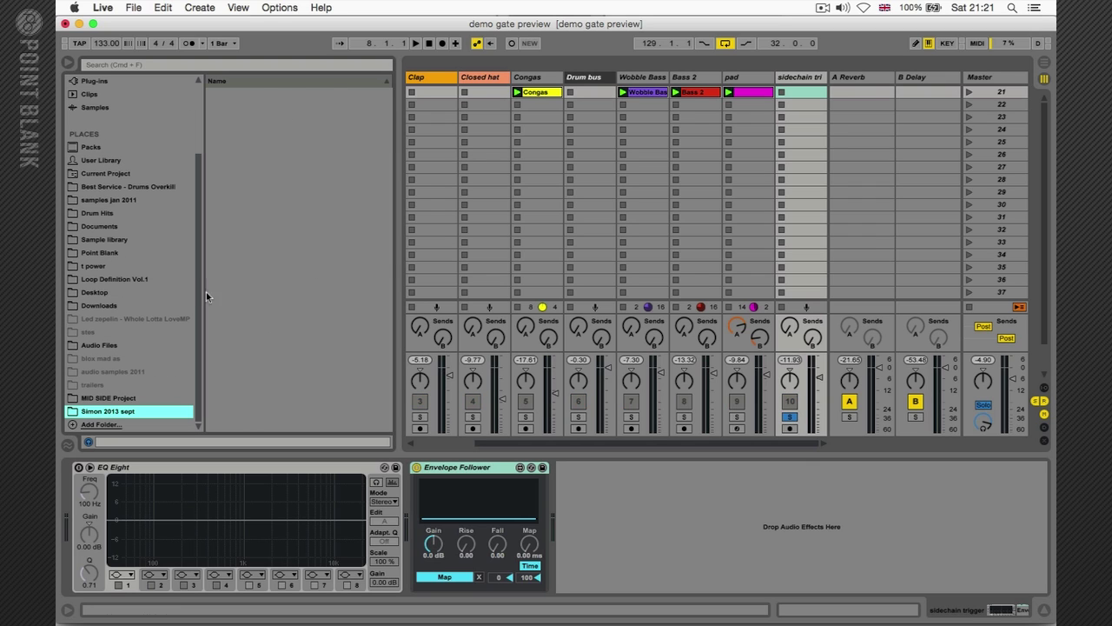
pyautogui.click(259, 160)
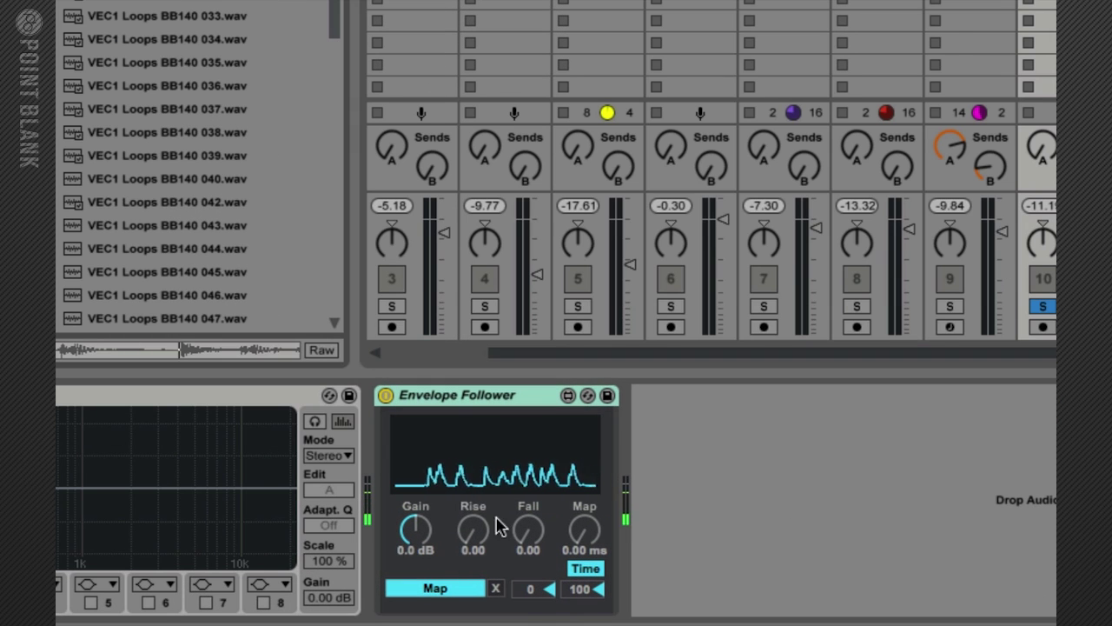
pyautogui.moveTo(426, 526); pyautogui.dragTo(426, 486)
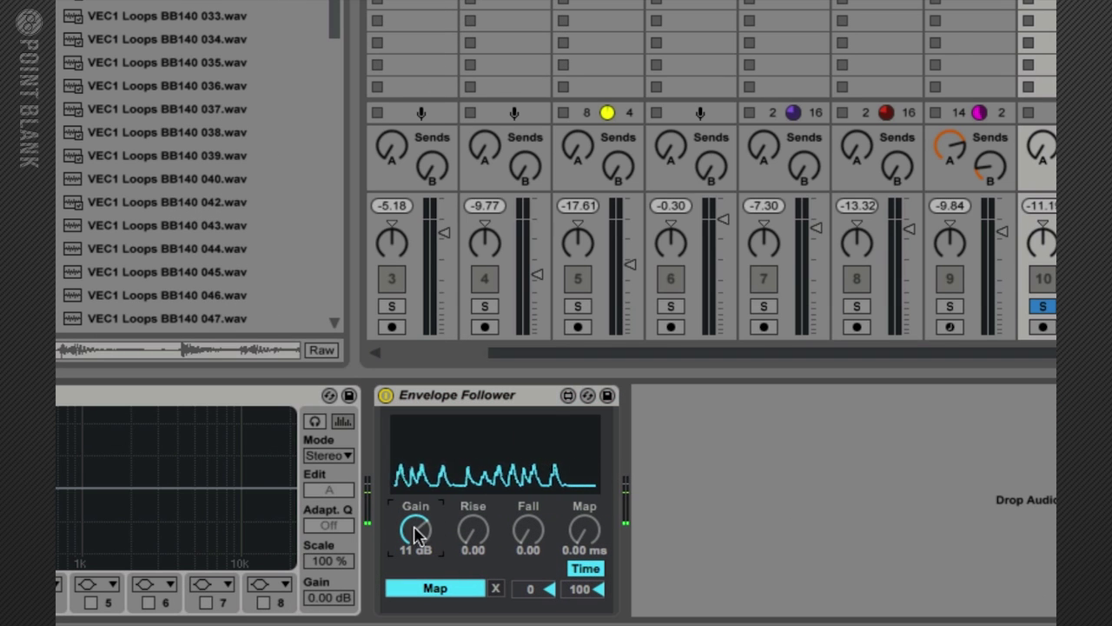
pyautogui.click(193, 301)
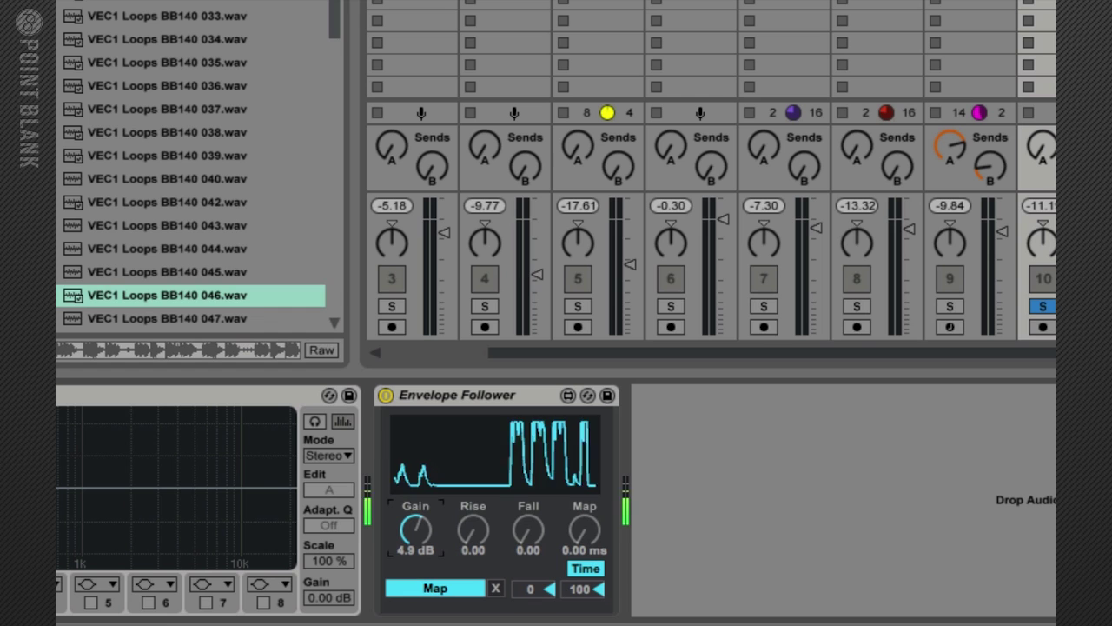
pyautogui.click(225, 252)
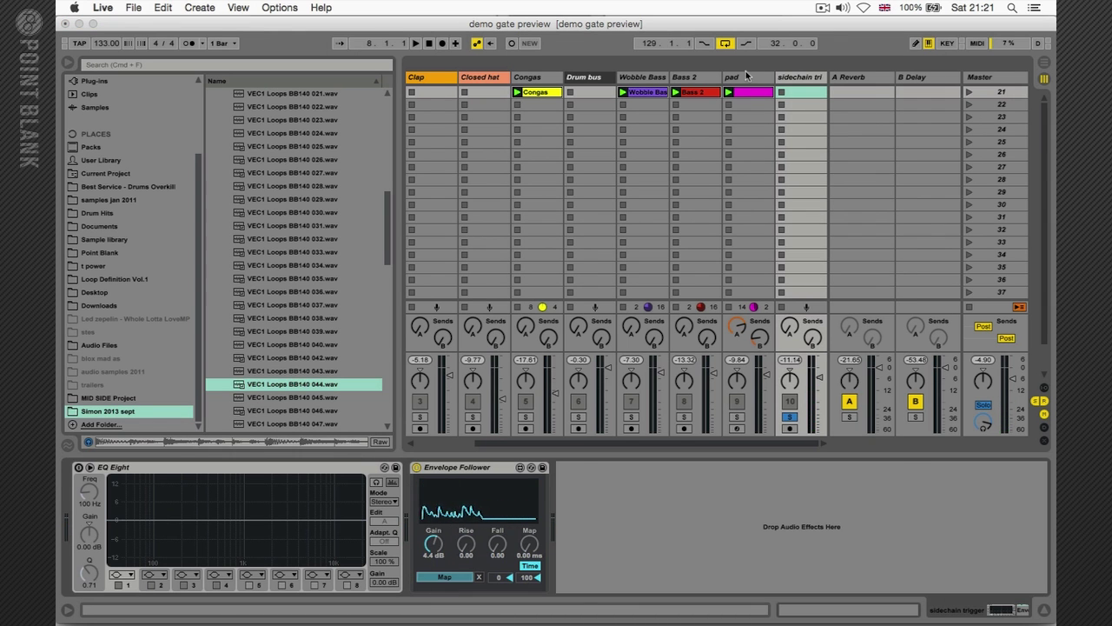
# Step: Lower the pad's filter cutoff to about -1.00 Oct and unsolo sidechain tri
pyautogui.press('Left')
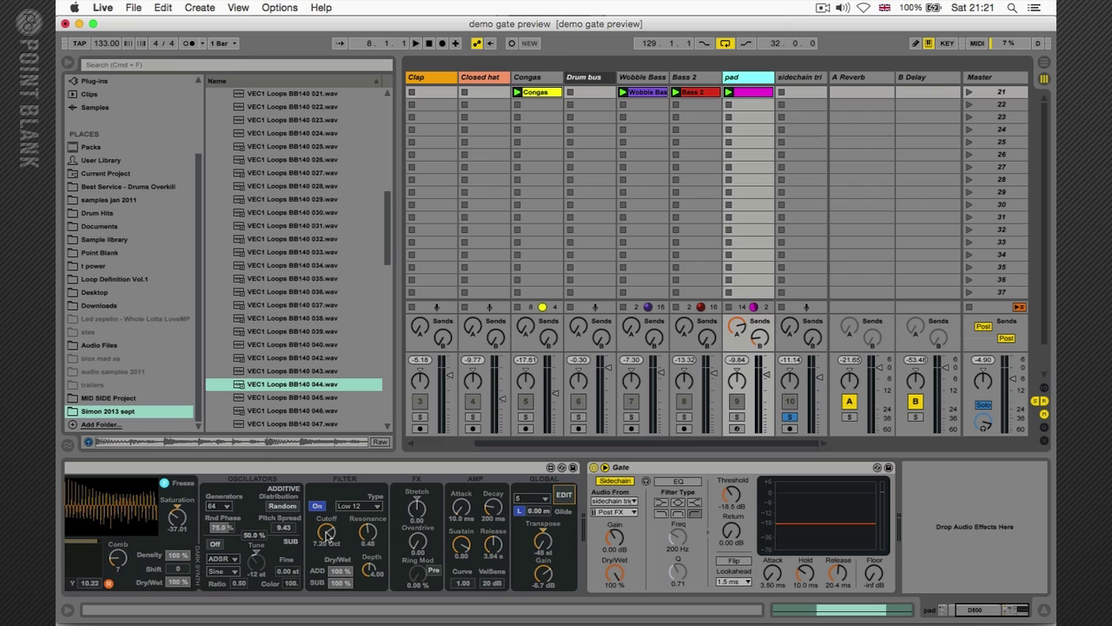
pyautogui.moveTo(328, 534); pyautogui.dragTo(326, 537)
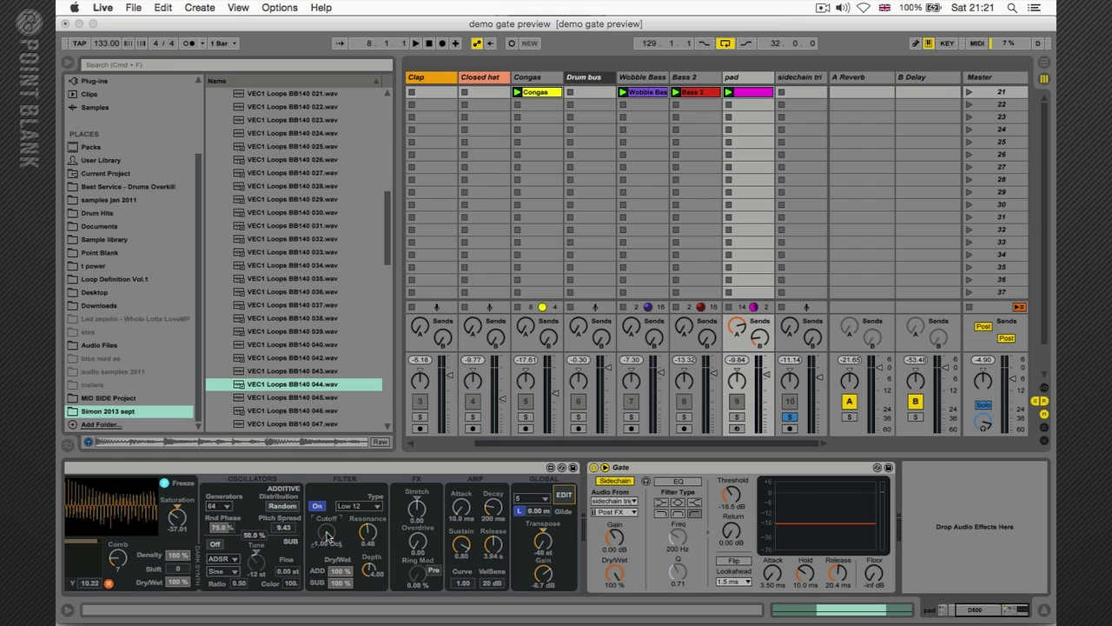
pyautogui.click(789, 417)
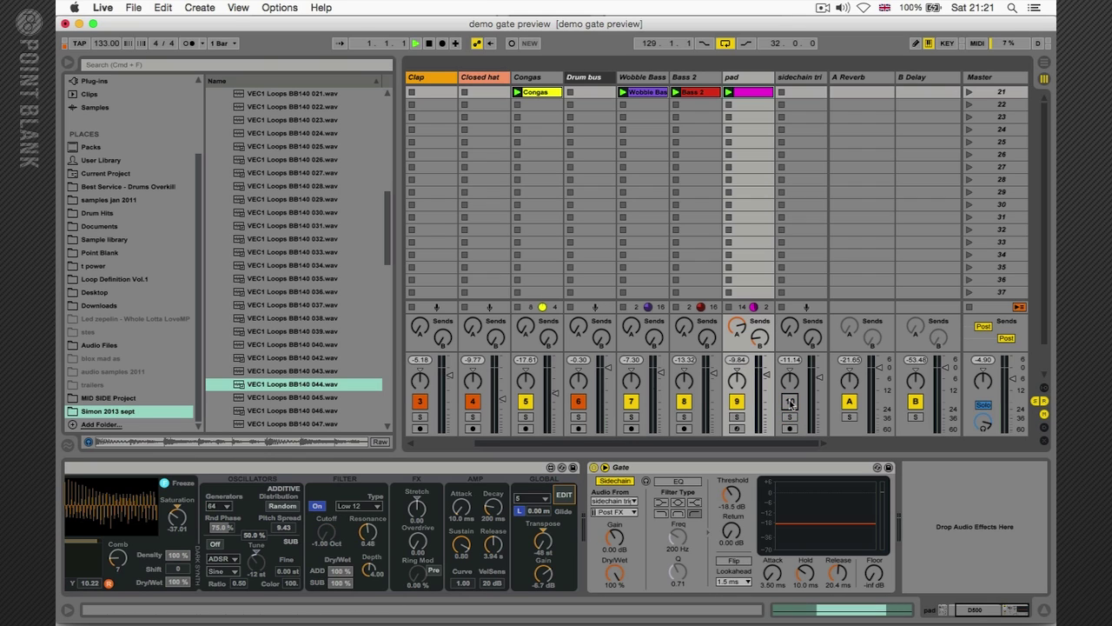
# Step: Preview VEC1 Loops BB140 042.wav and drop the pad's Gate threshold to -32.7 dB
pyautogui.click(318, 359)
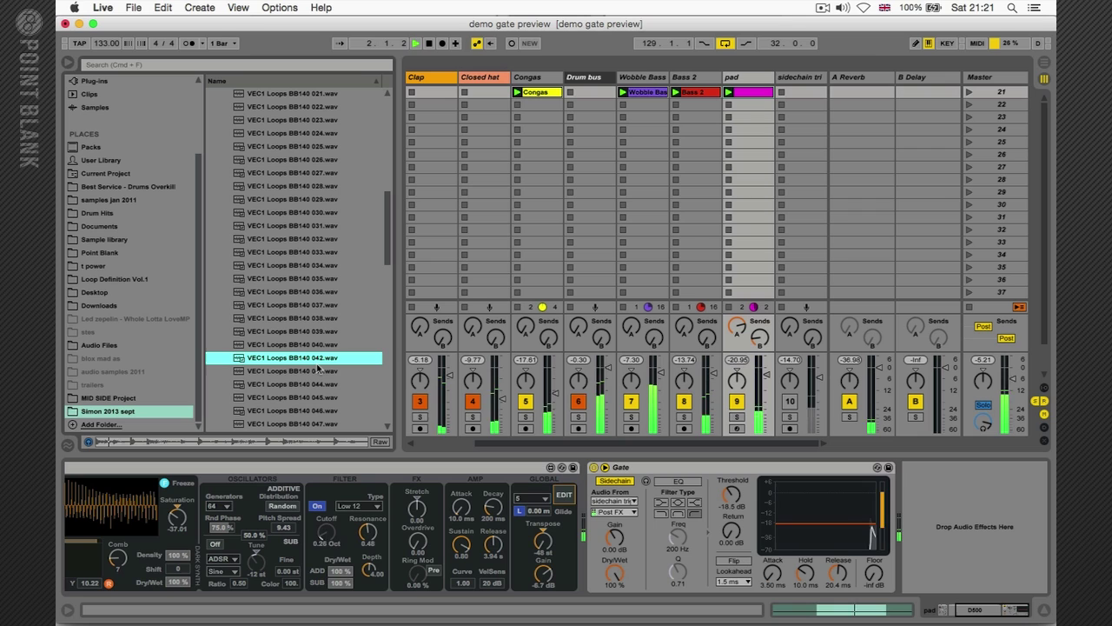
pyautogui.click(732, 499)
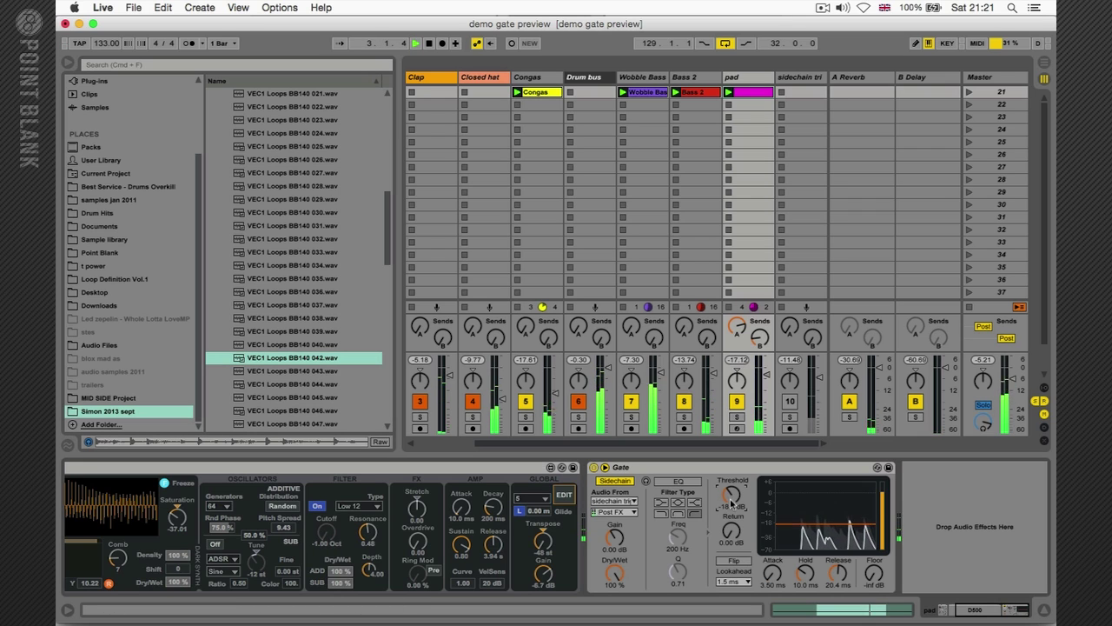
pyautogui.moveTo(731, 500); pyautogui.dragTo(732, 526)
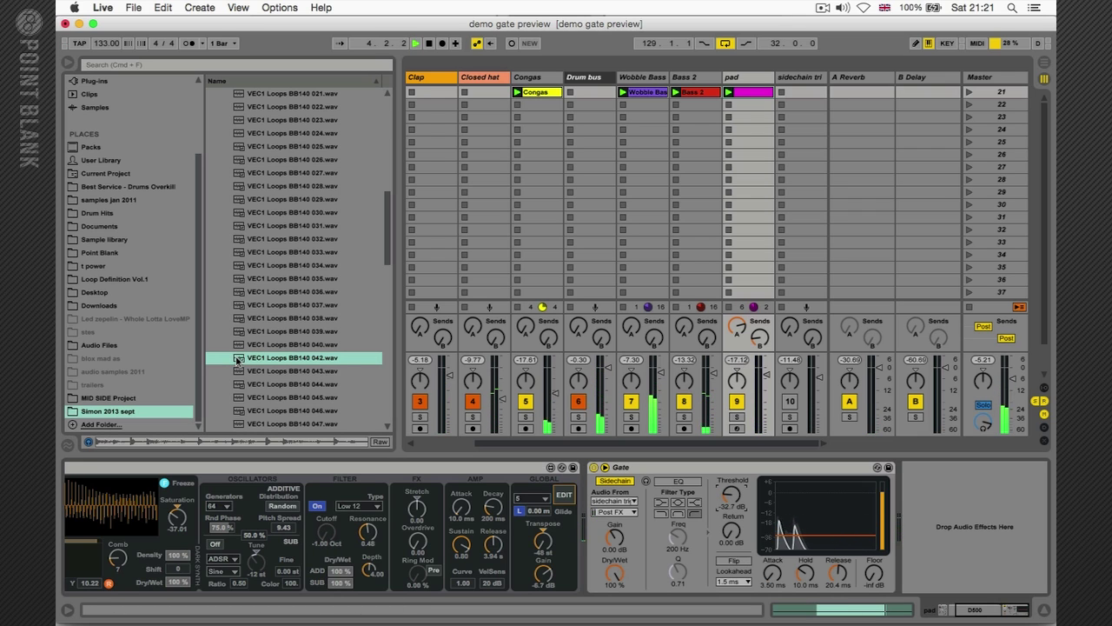
pyautogui.click(236, 359)
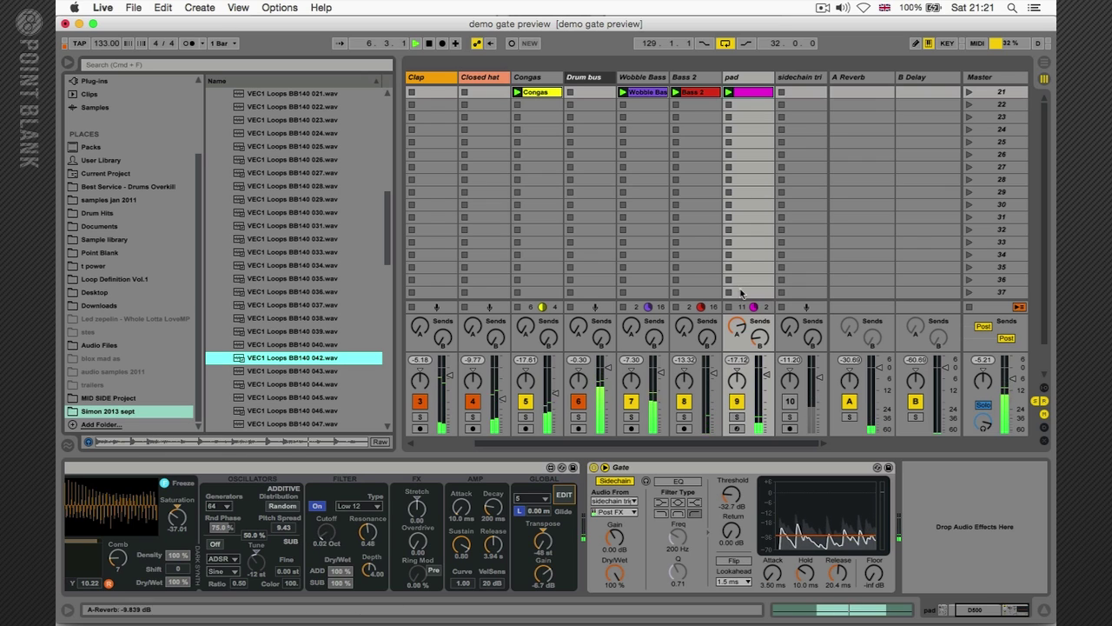
# Step: Check the Envelope Follower's Cutoff mapping on sidechain tri while previewing loops 044, 042 and 043
pyautogui.click(807, 127)
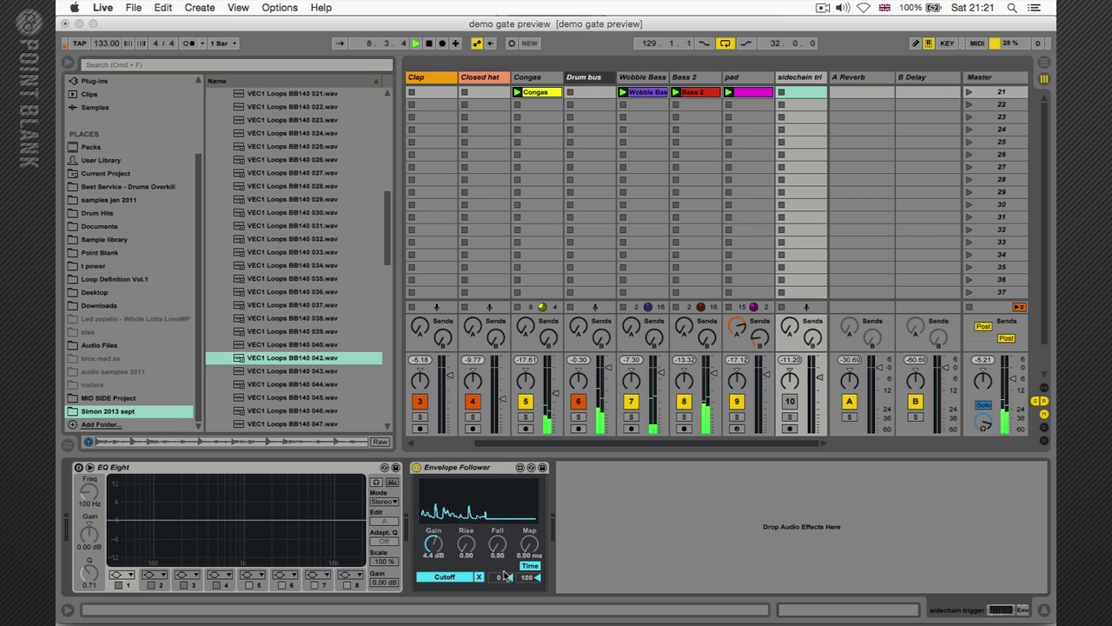
pyautogui.click(307, 385)
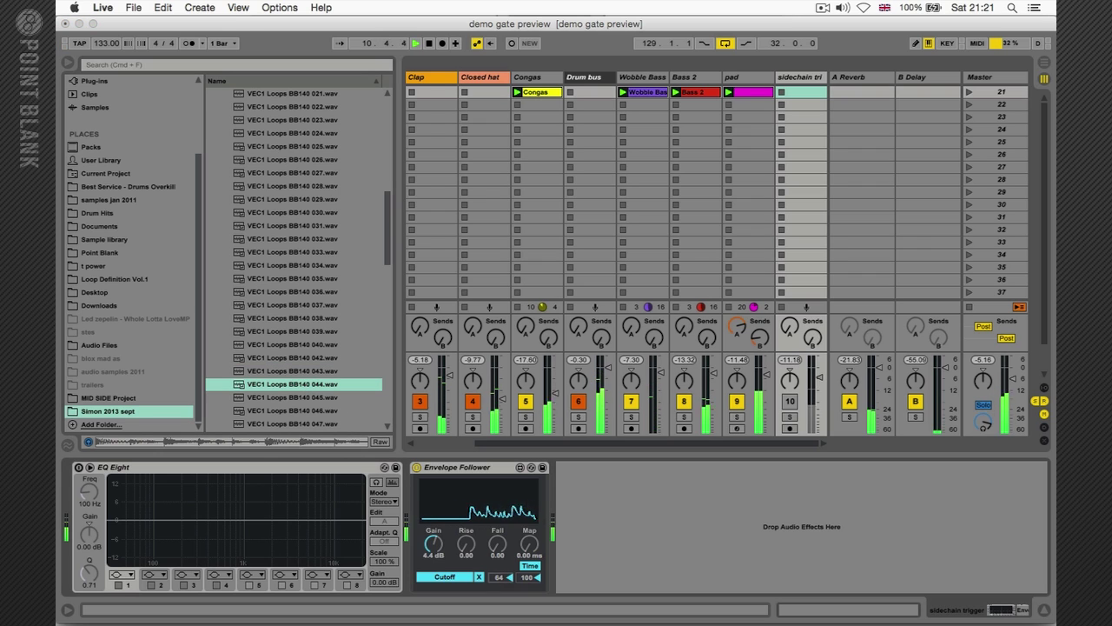
pyautogui.click(306, 357)
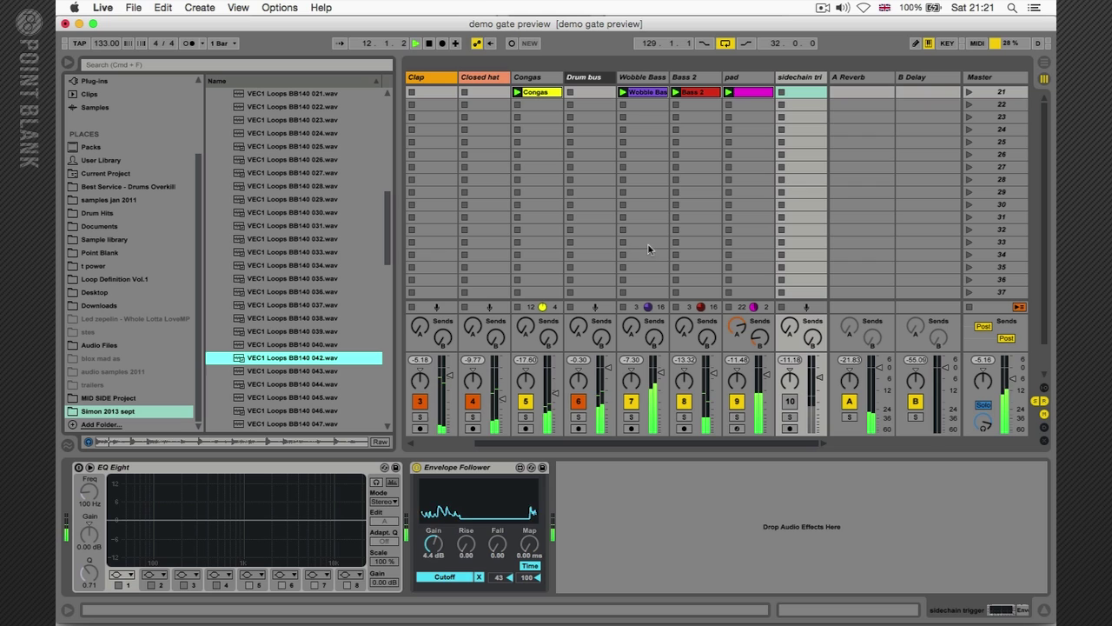
pyautogui.click(744, 80)
pyautogui.click(282, 372)
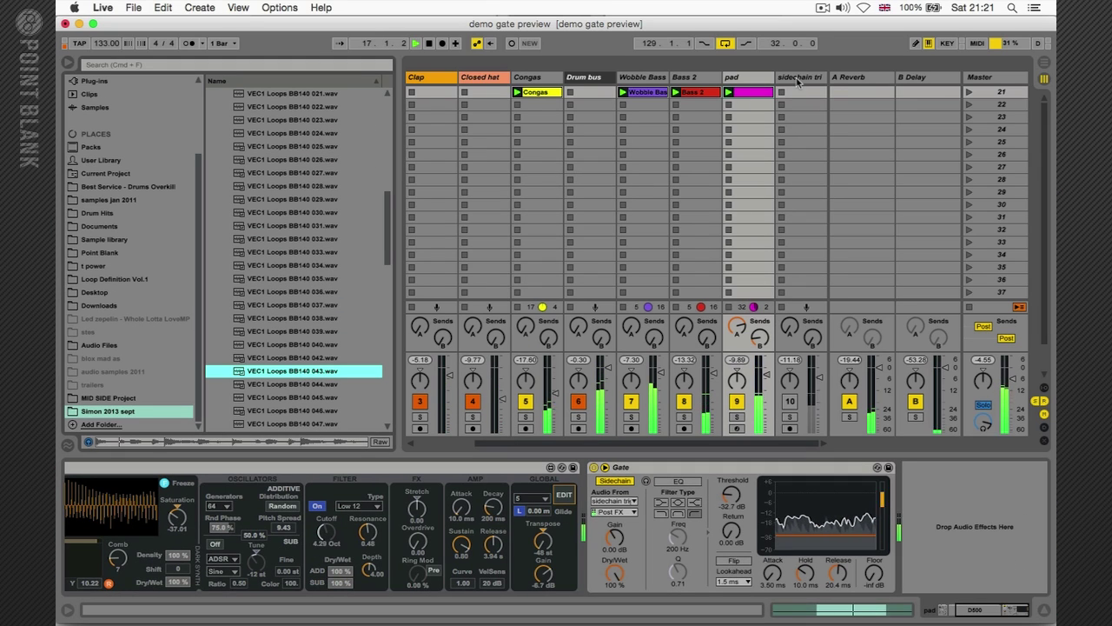
pyautogui.click(799, 76)
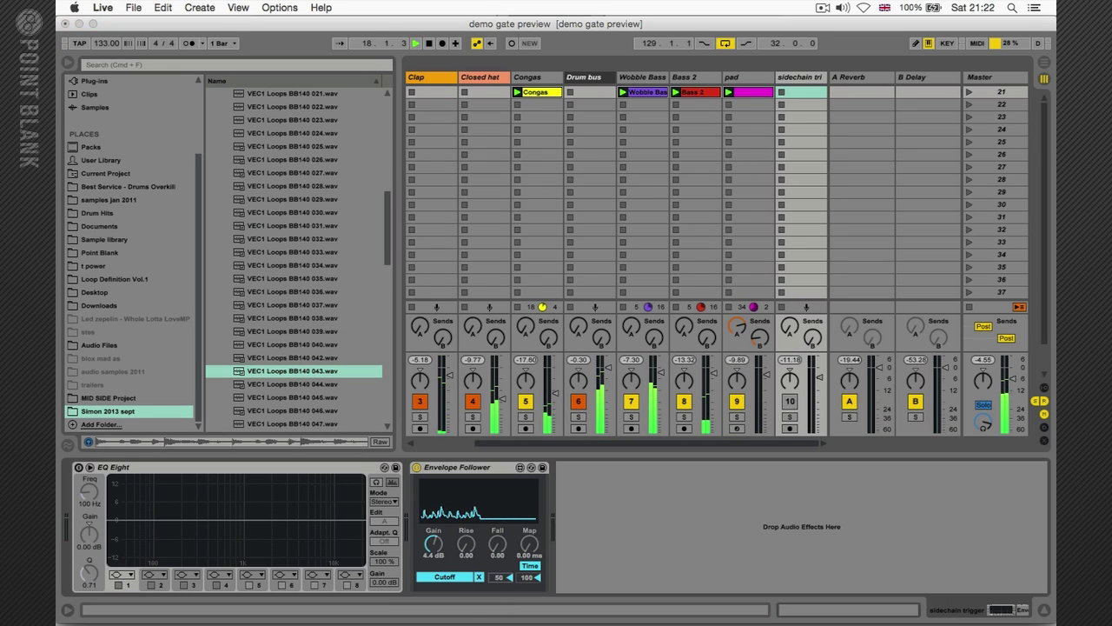
# Step: Preview VEC1 Loops BB140 037.wav and bring the pad's synth and Gate back into view
pyautogui.click(271, 306)
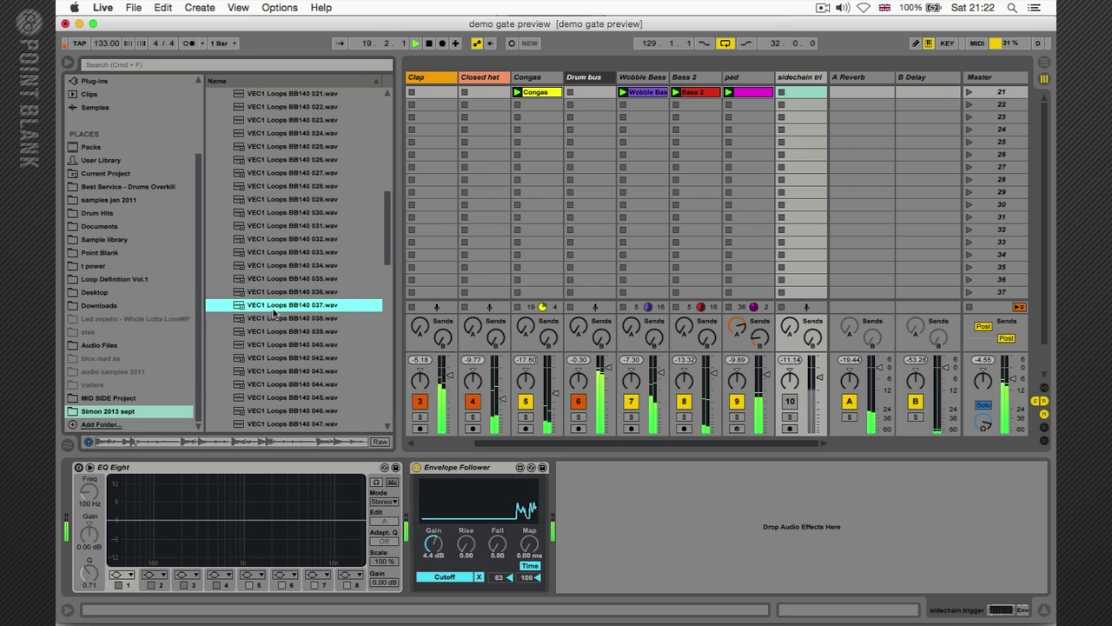
pyautogui.press('Left')
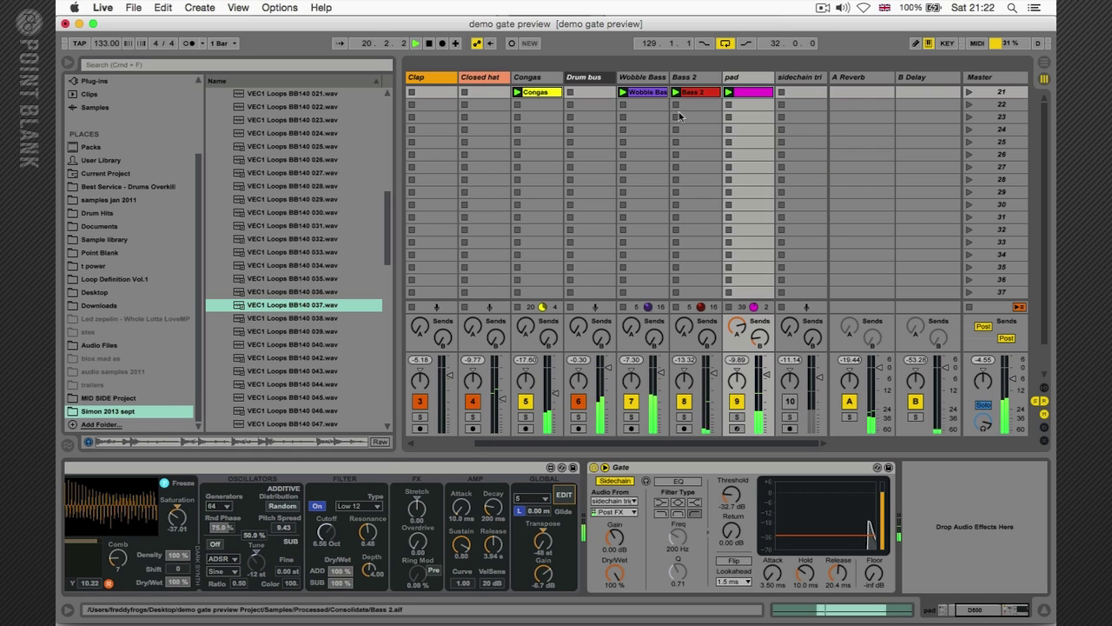